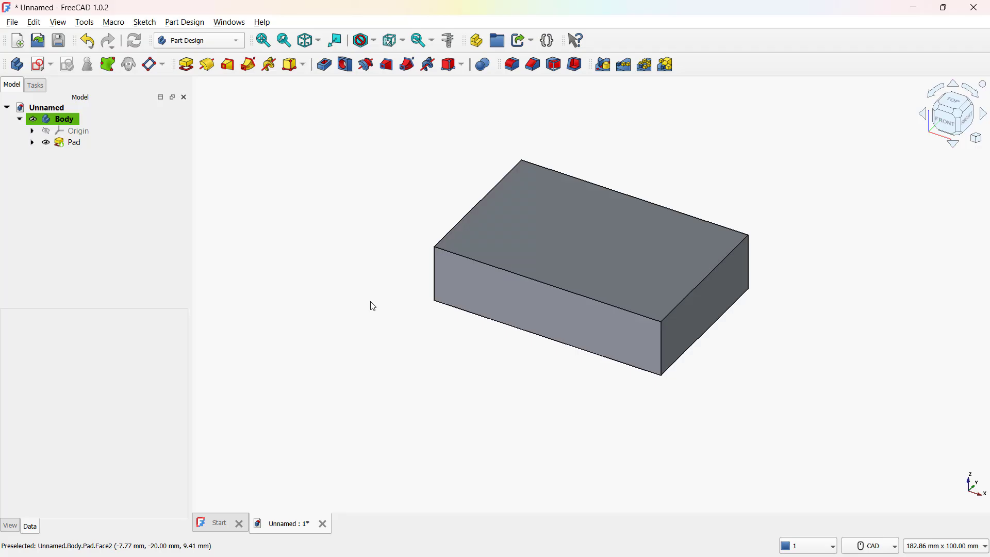
Step: Switch to the Draft workbench and start a new ShapeString
click(240, 43)
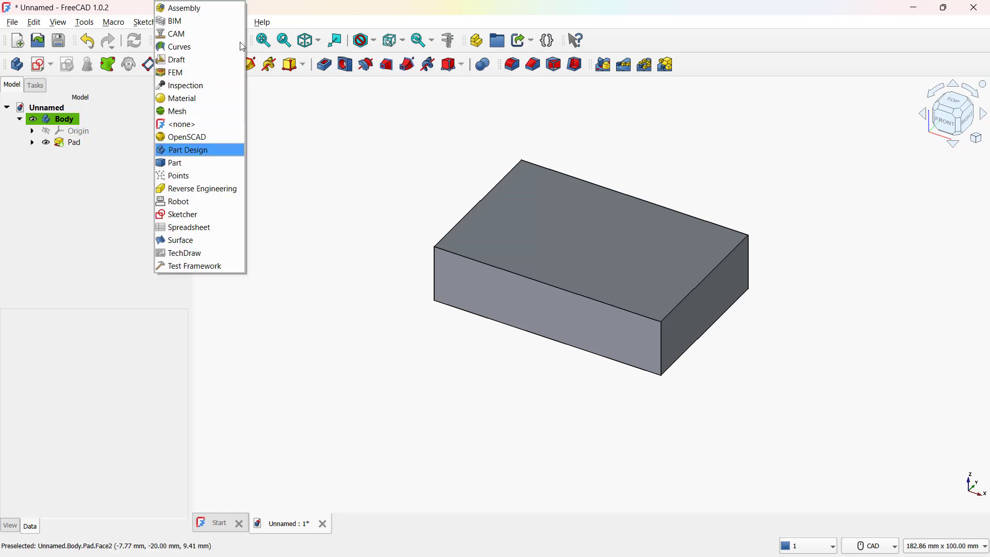
click(214, 60)
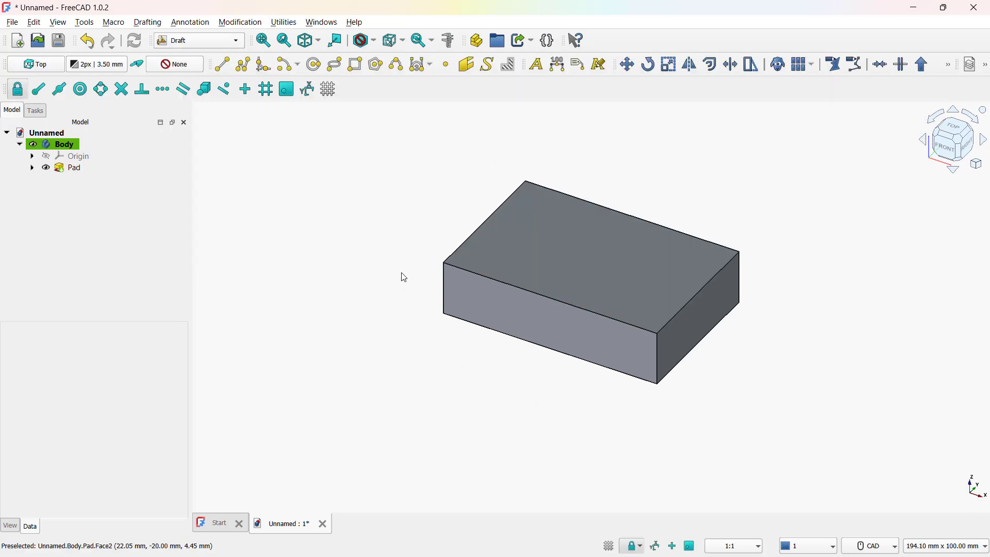
click(488, 65)
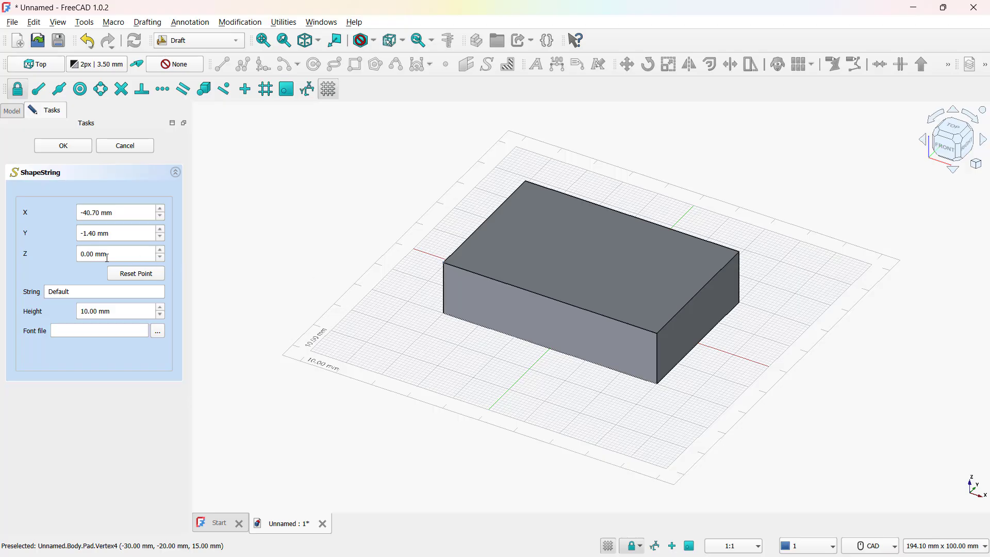
Step: Set the ShapeString's Z position to 15 and its string to 'CADArtifex'
drag(107, 254, 72, 261)
text(15)
drag(70, 292, 45, 293)
key(BackSpace)
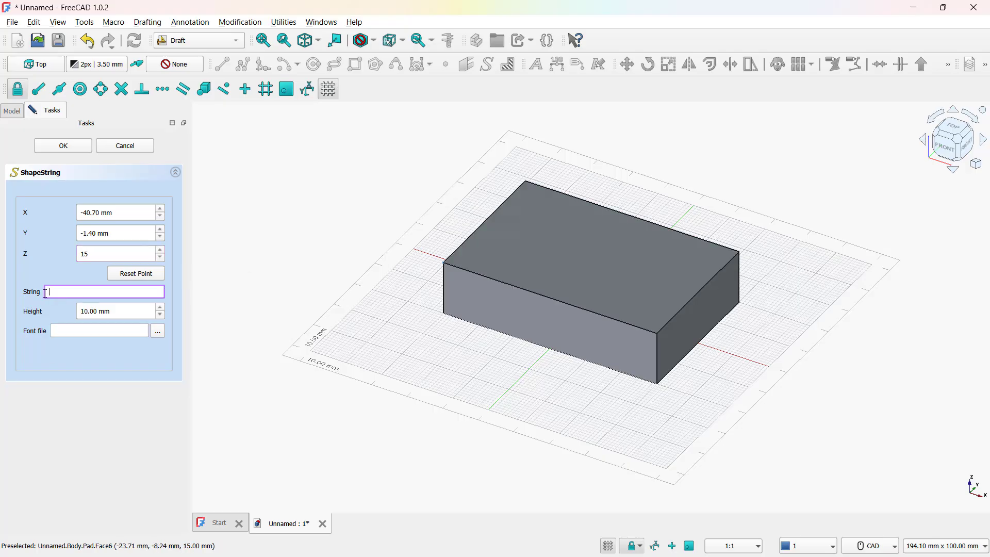
text(CADArtifex)
key(Tab)
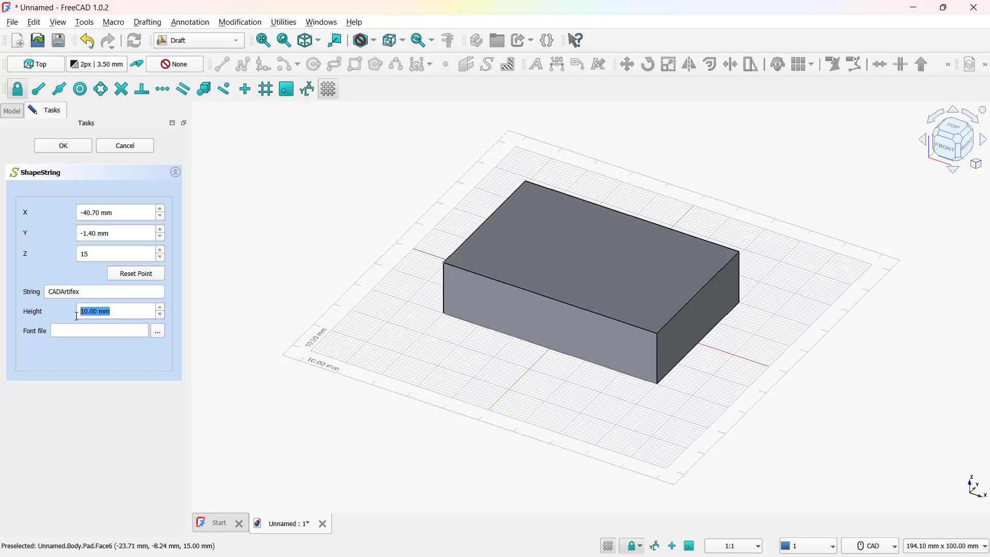
Step: Use height 6 and font CormorantInfant-SemiBold.ttf, then create the 'CADArtifex' ShapeString
text(6)
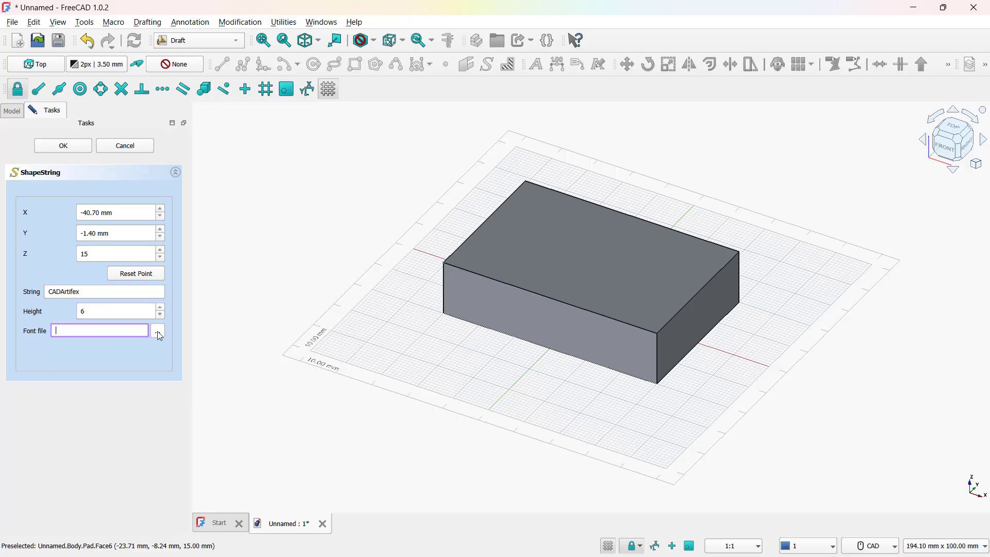
click(158, 331)
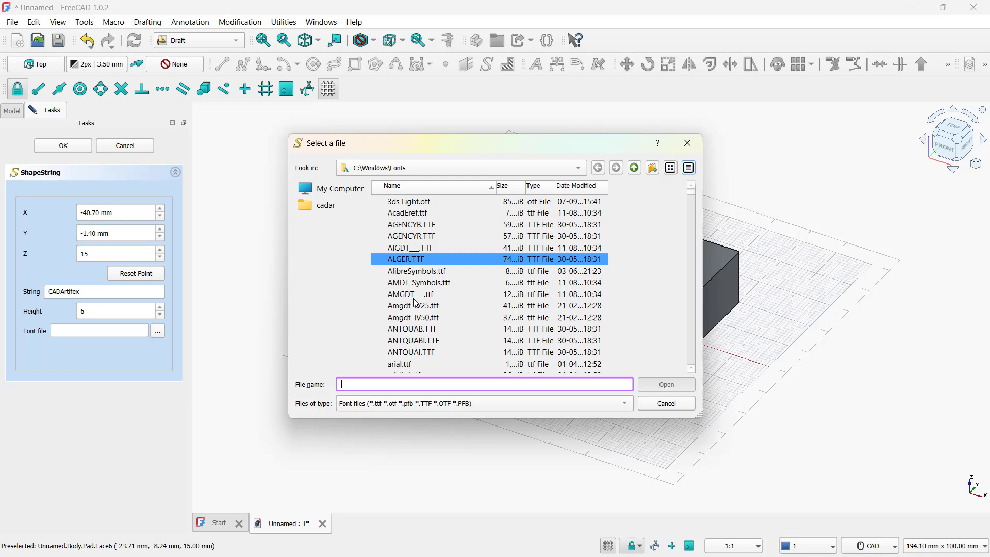
scroll(417, 310, down, 15)
scroll(416, 311, down, 20)
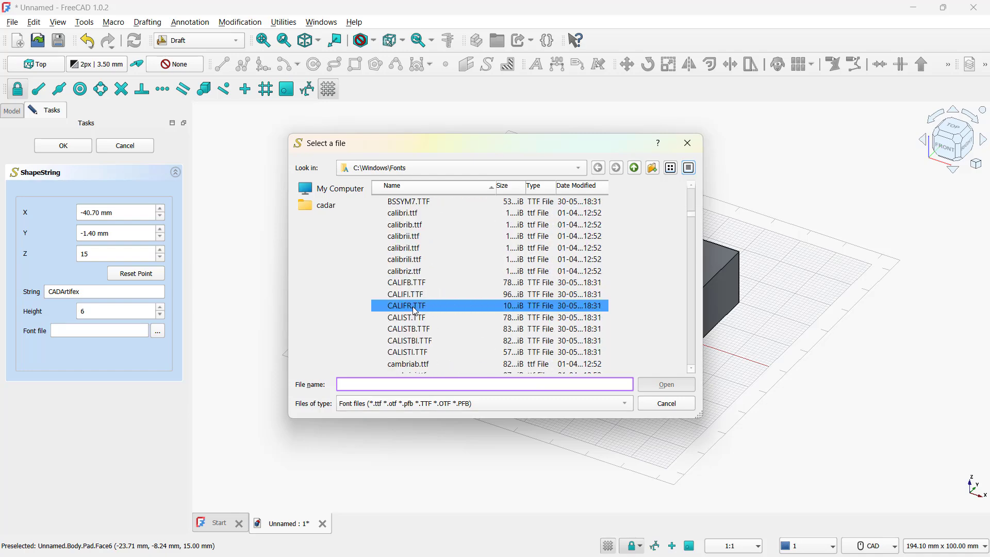
scroll(416, 311, down, 6)
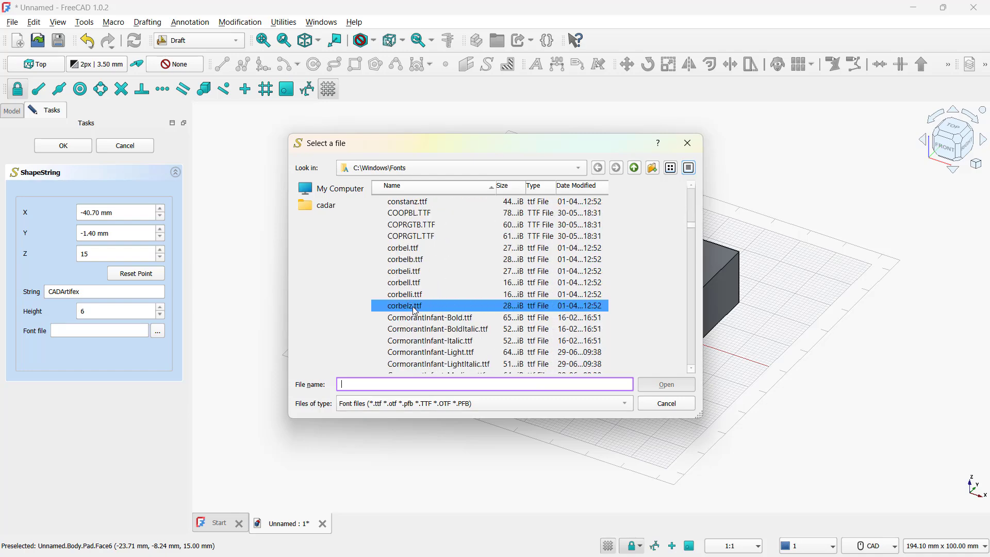
click(430, 340)
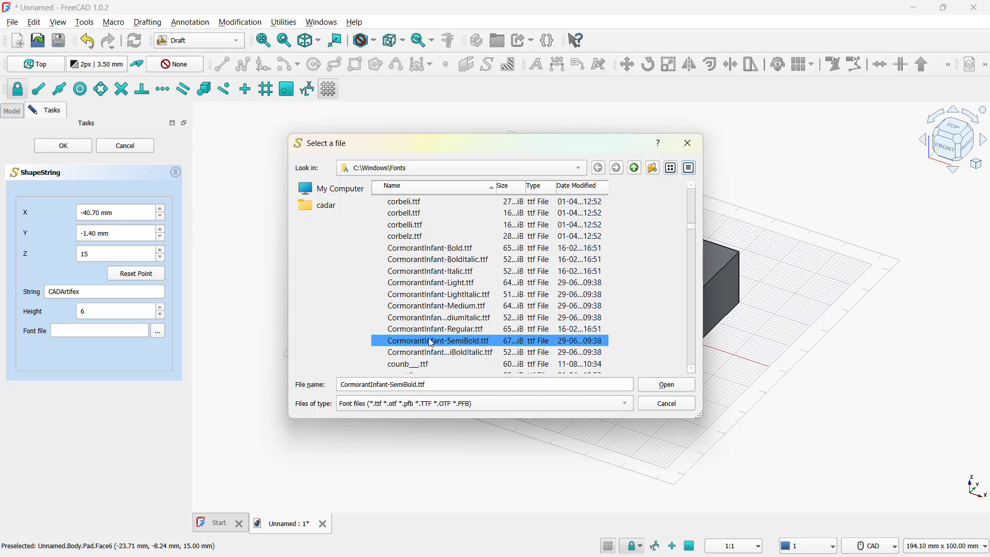
click(665, 384)
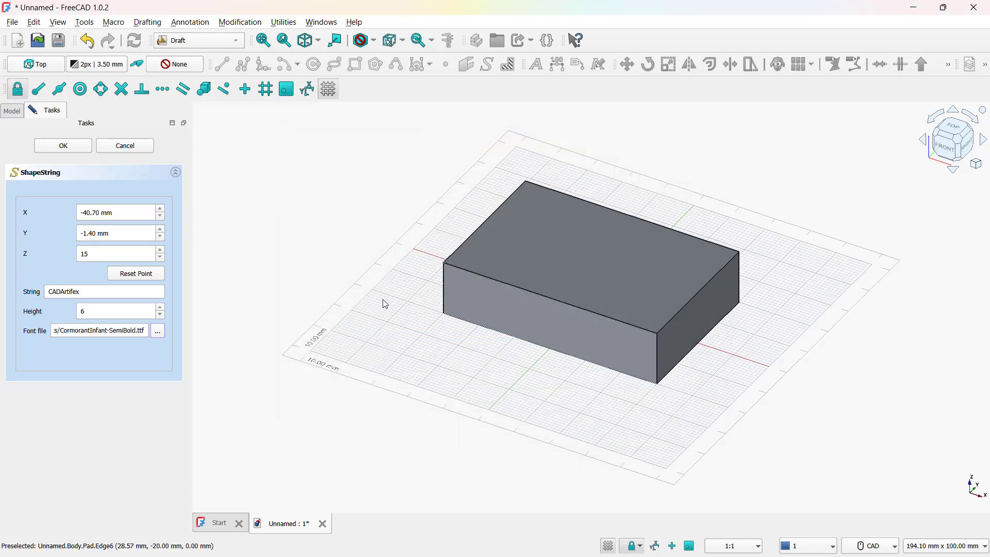
click(70, 150)
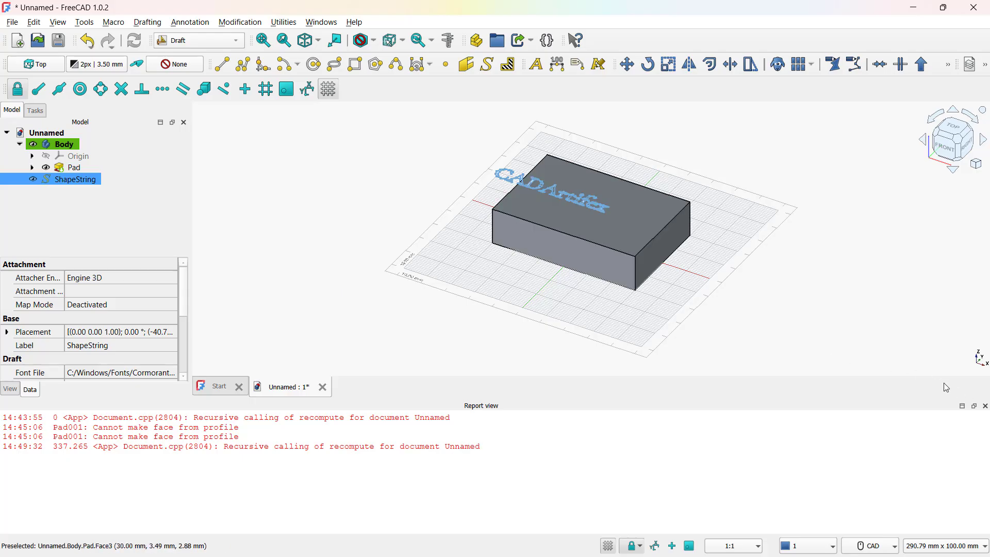
Step: Draft-move the CADArtifex text from its start point to the middle of the block's top face
click(986, 406)
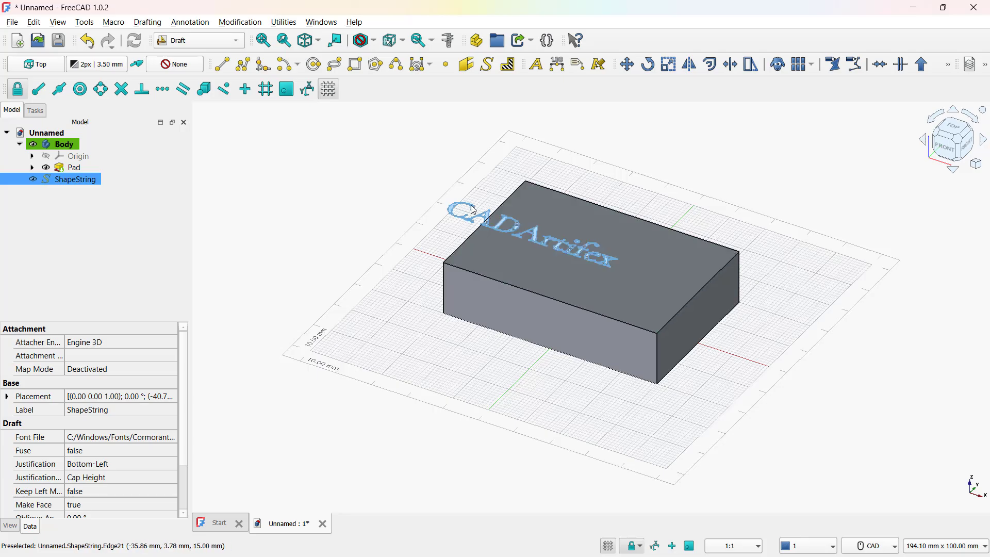
click(626, 64)
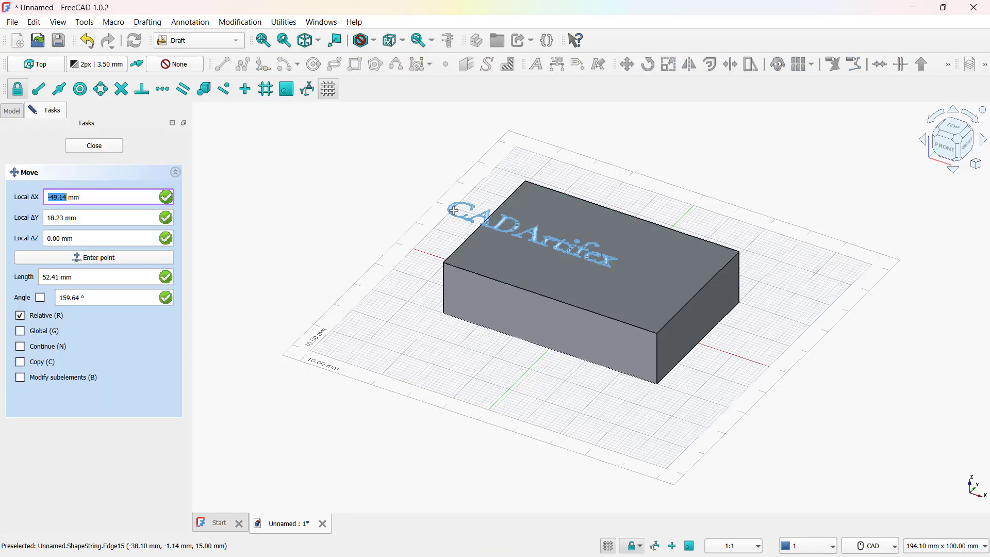
click(454, 210)
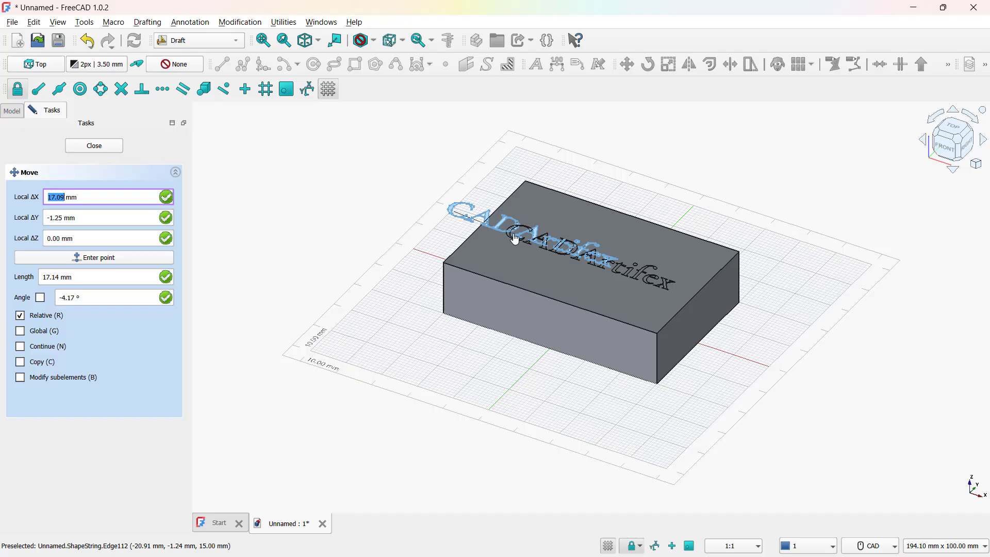
click(515, 239)
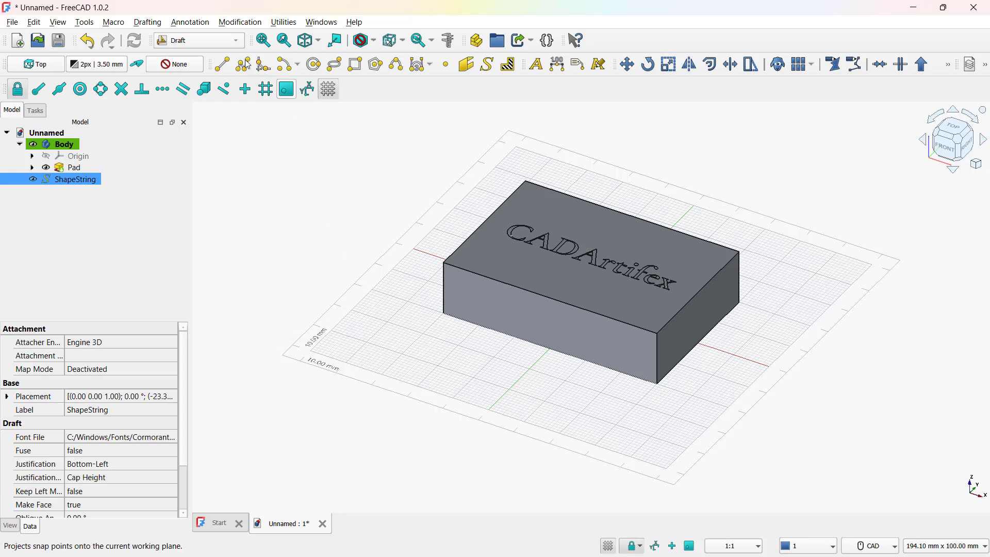
Step: In Part Design, move the ShapeString into Body with 'Move object to other body'
click(206, 40)
click(221, 150)
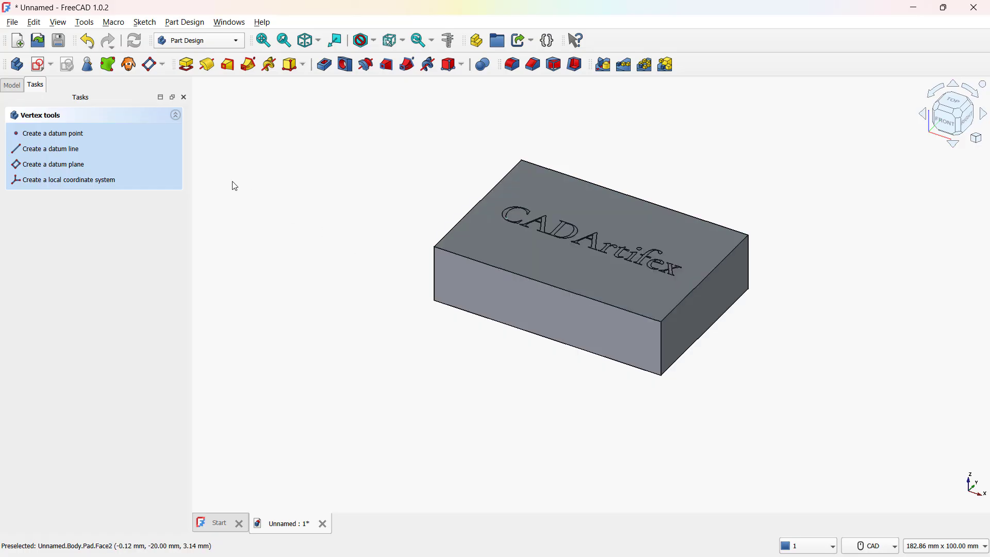
click(16, 88)
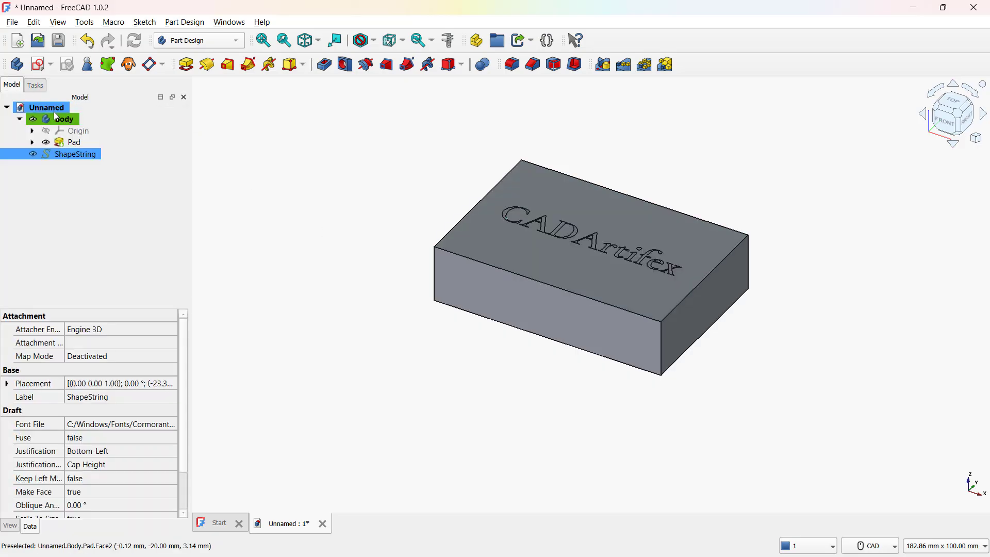
right_click(61, 160)
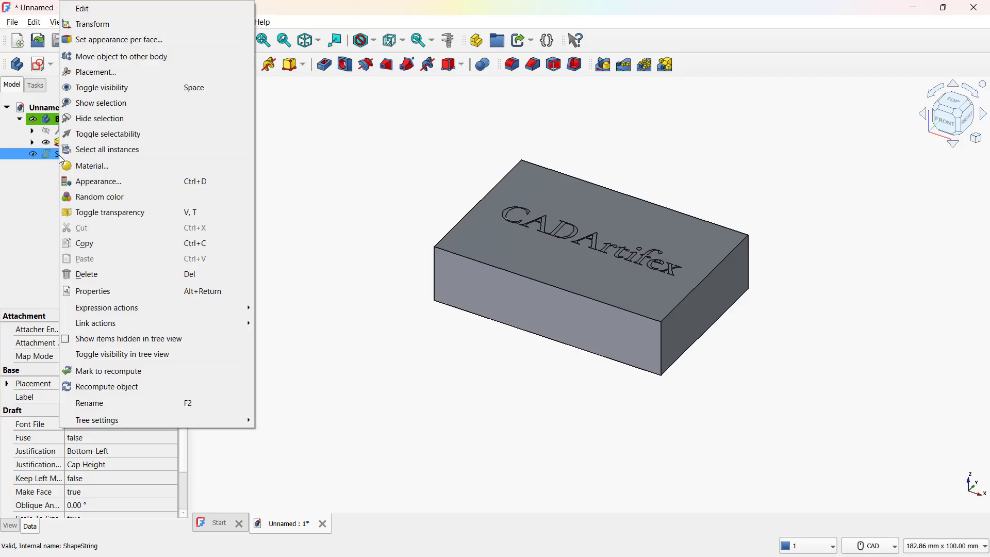
click(115, 58)
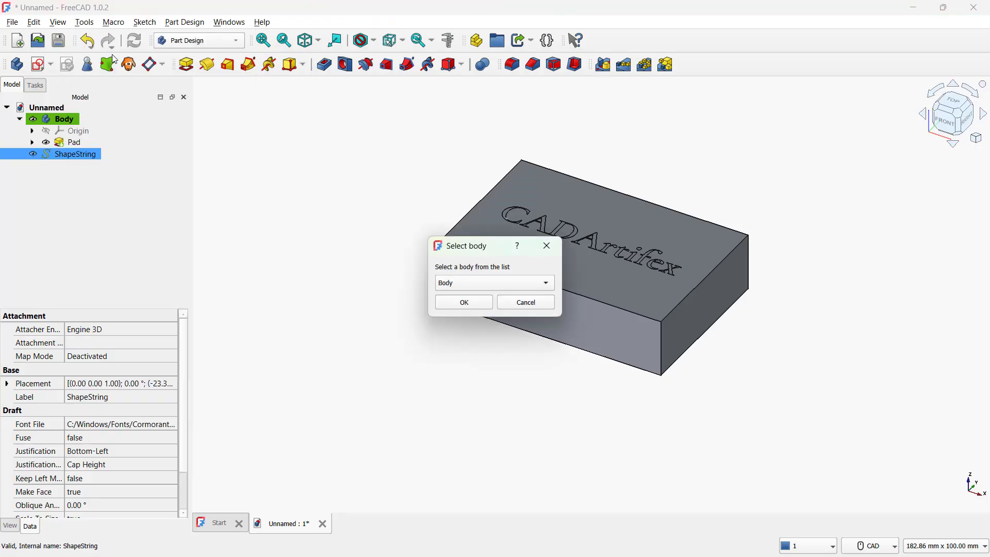
click(478, 286)
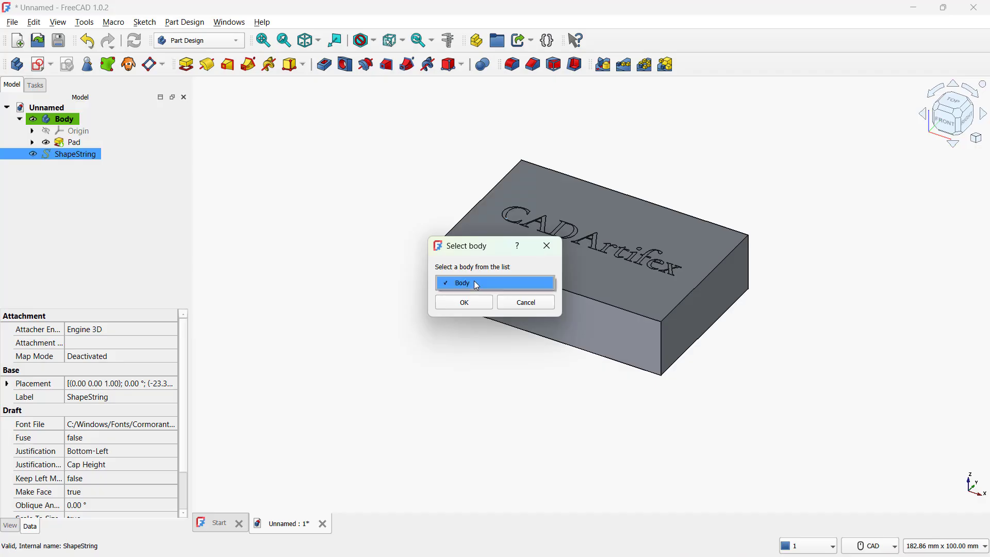
click(477, 286)
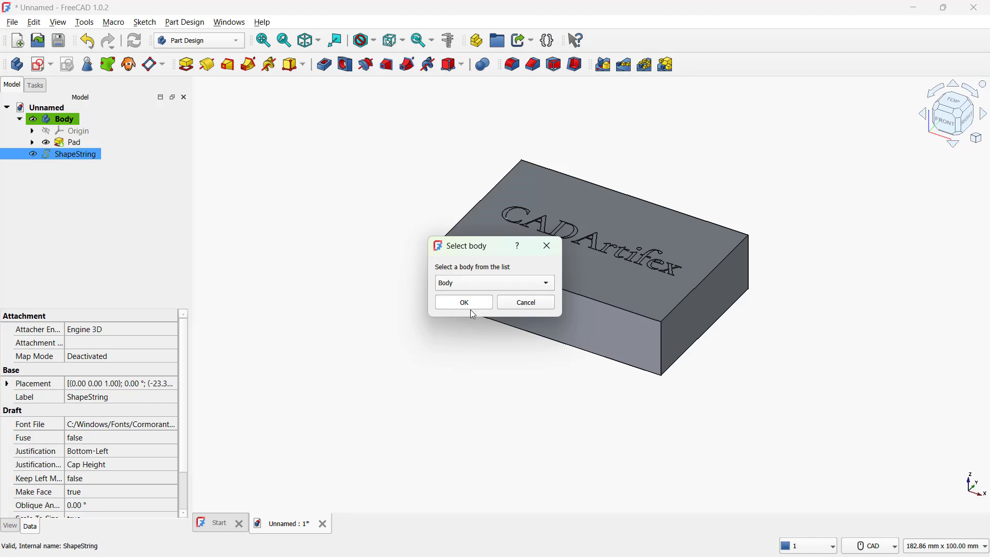
click(467, 303)
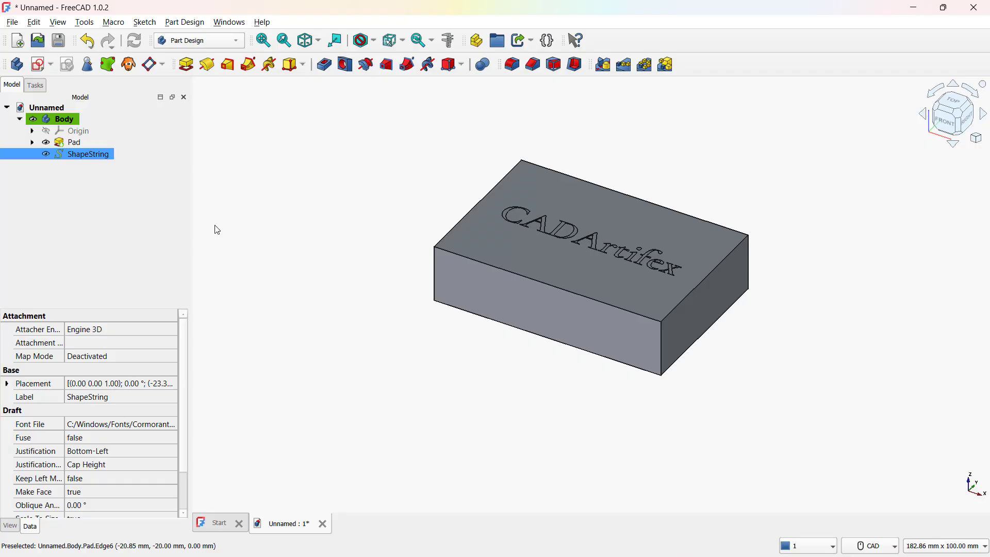
click(122, 159)
click(103, 157)
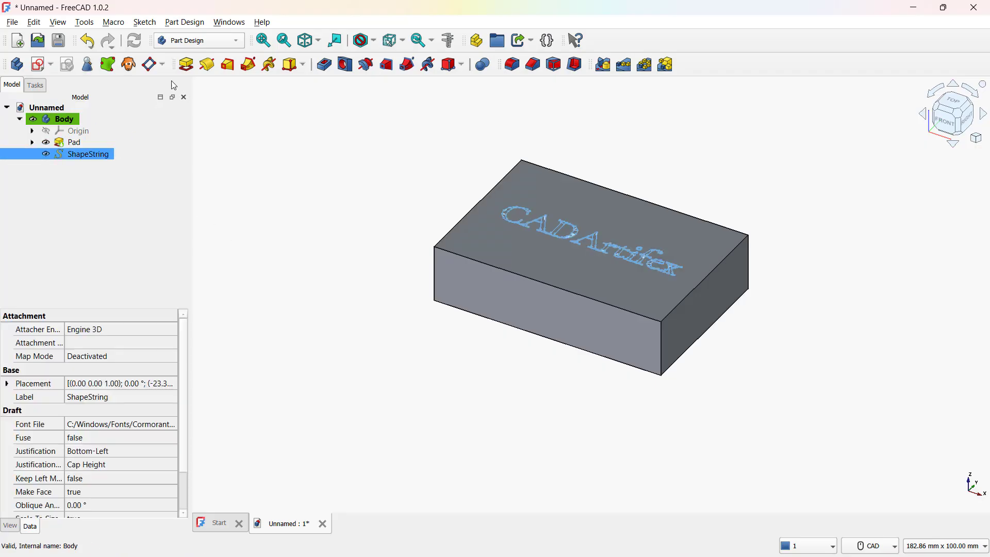
click(186, 64)
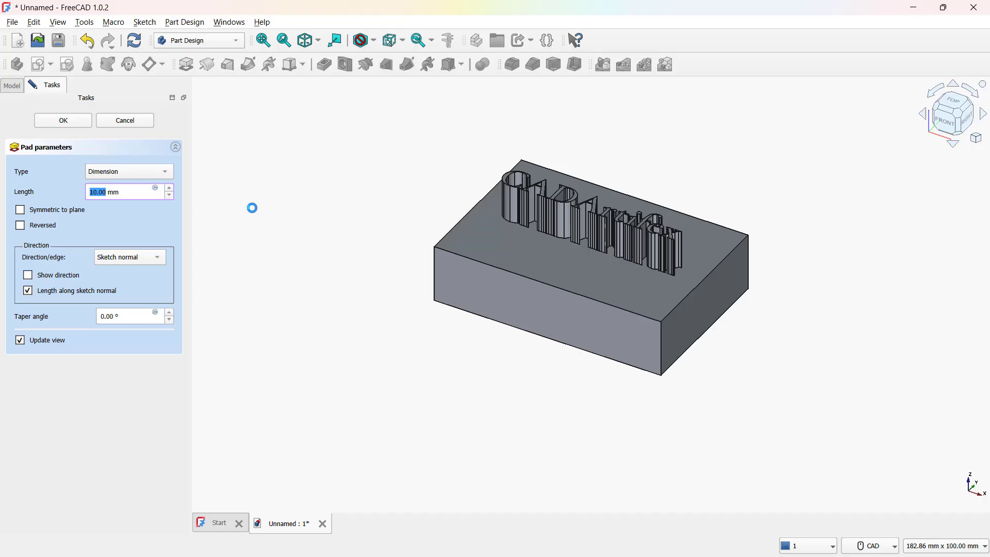
text(1)
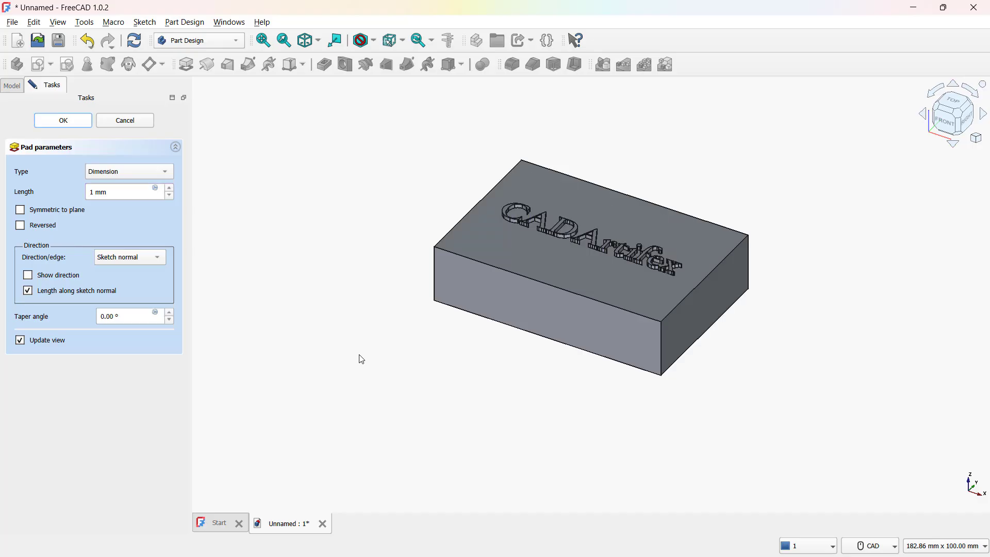
key(Return)
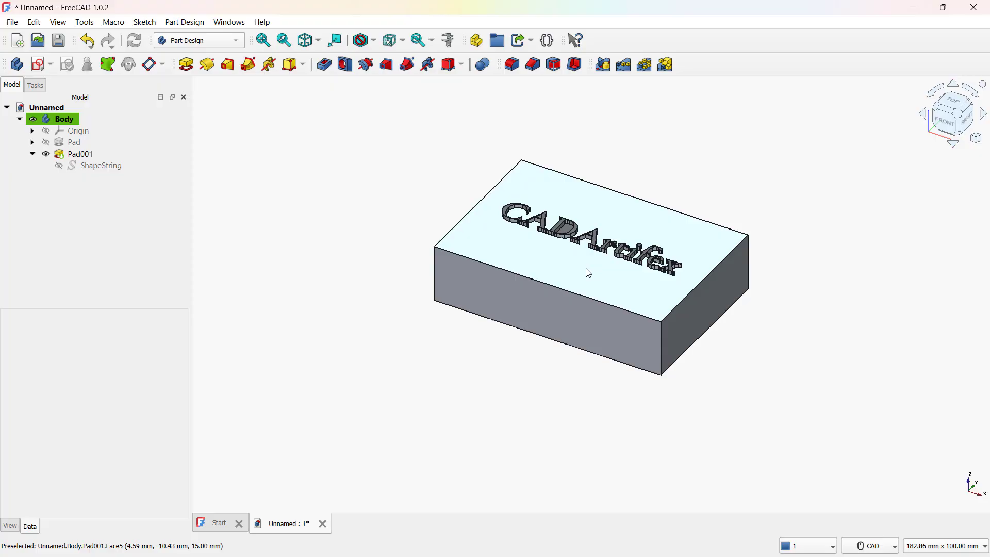
middle_drag(585, 272, 568, 316)
scroll(568, 318, up, 2)
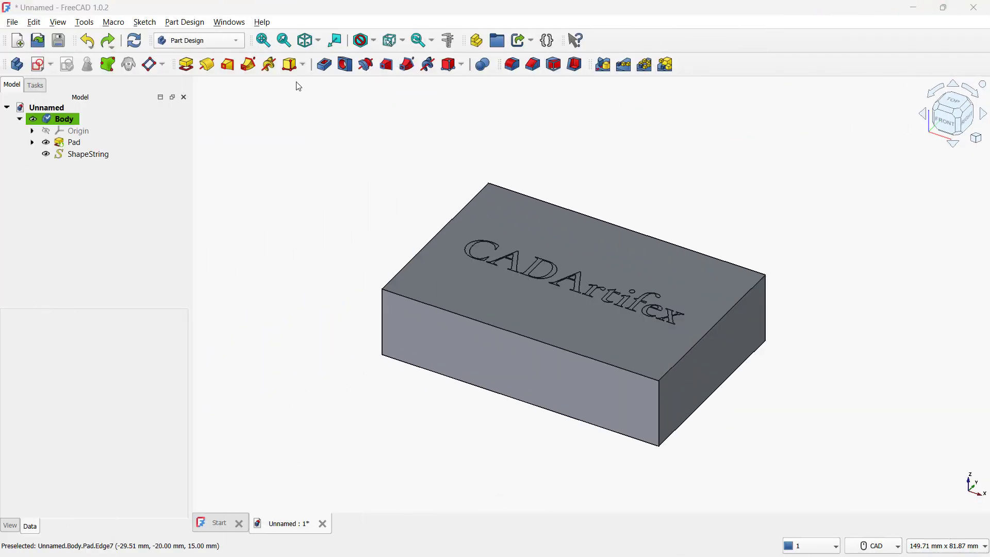
Step: In the Part workbench, activate Body and extrude the ShapeString 1 mm along its normal
click(236, 42)
click(203, 160)
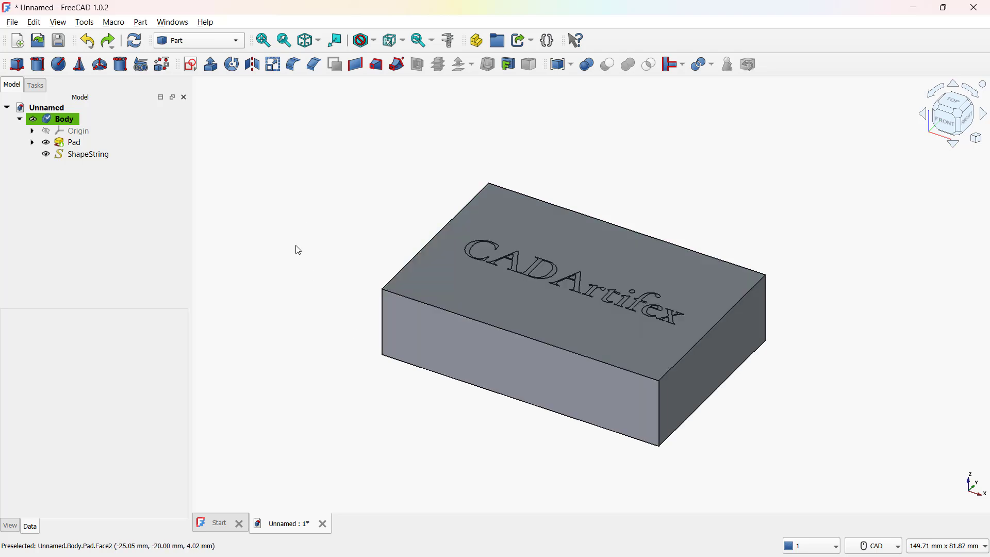
click(80, 119)
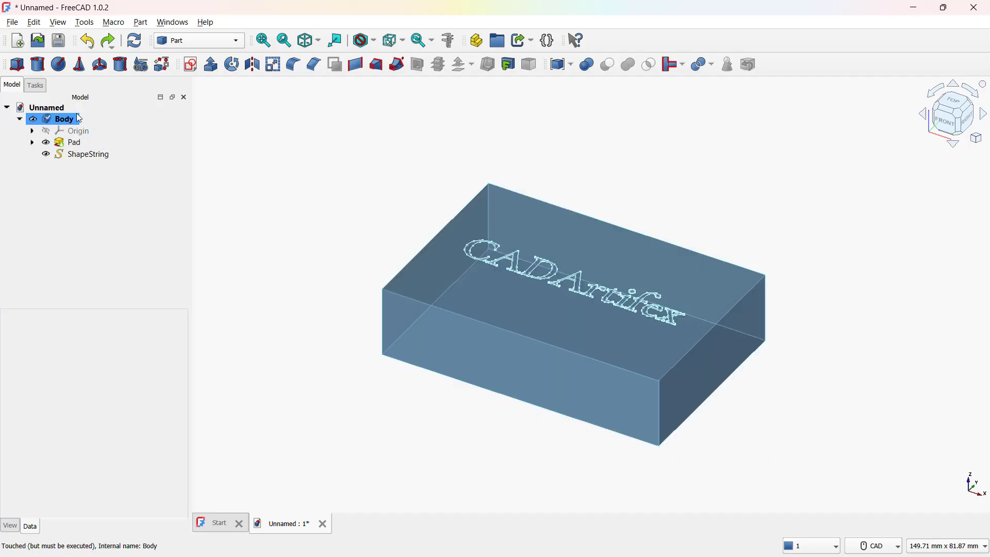
double_click(80, 118)
click(88, 154)
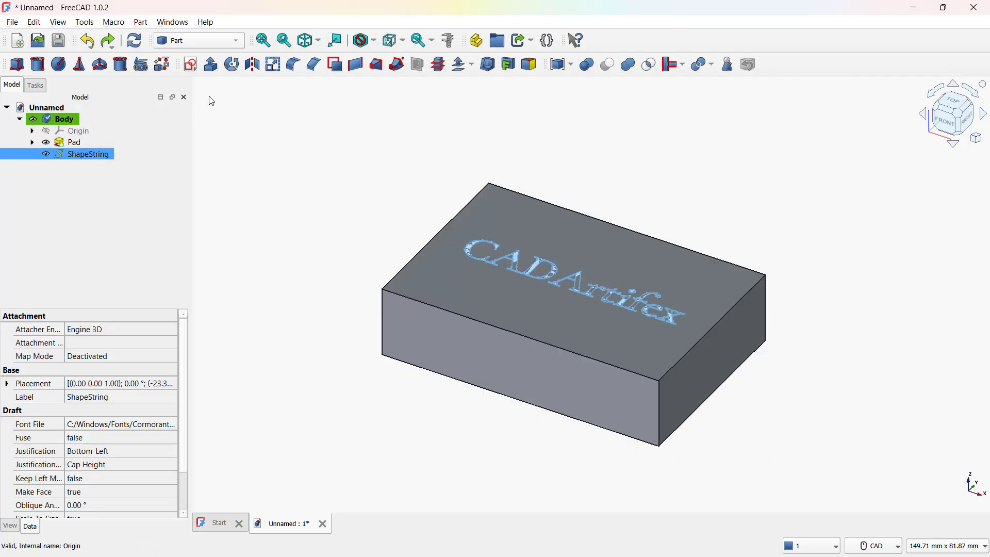
click(211, 64)
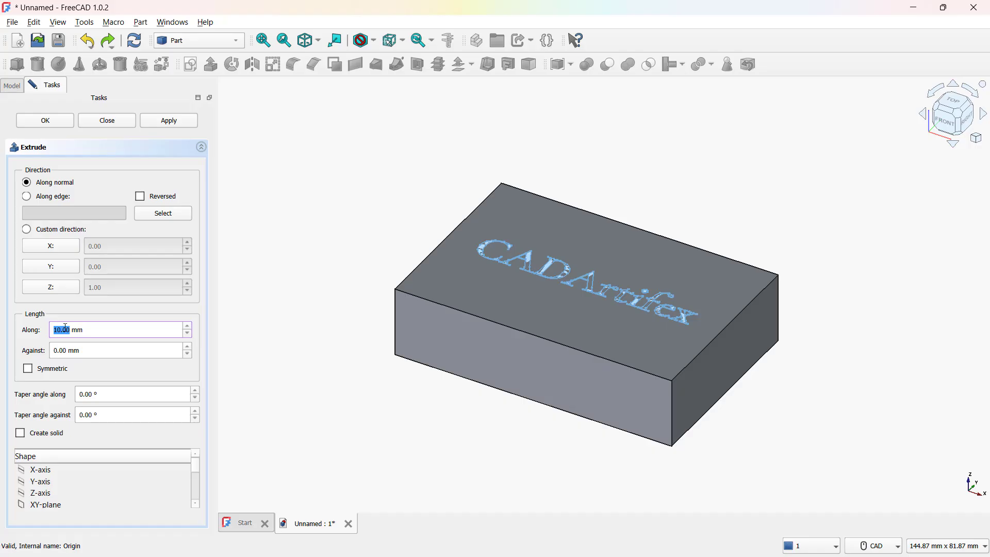
text(1)
click(170, 120)
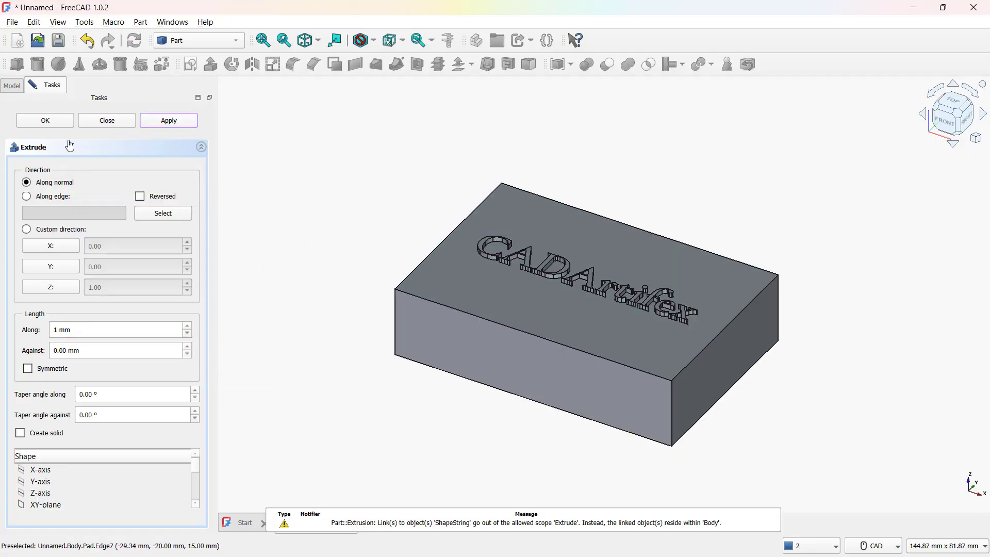
click(58, 123)
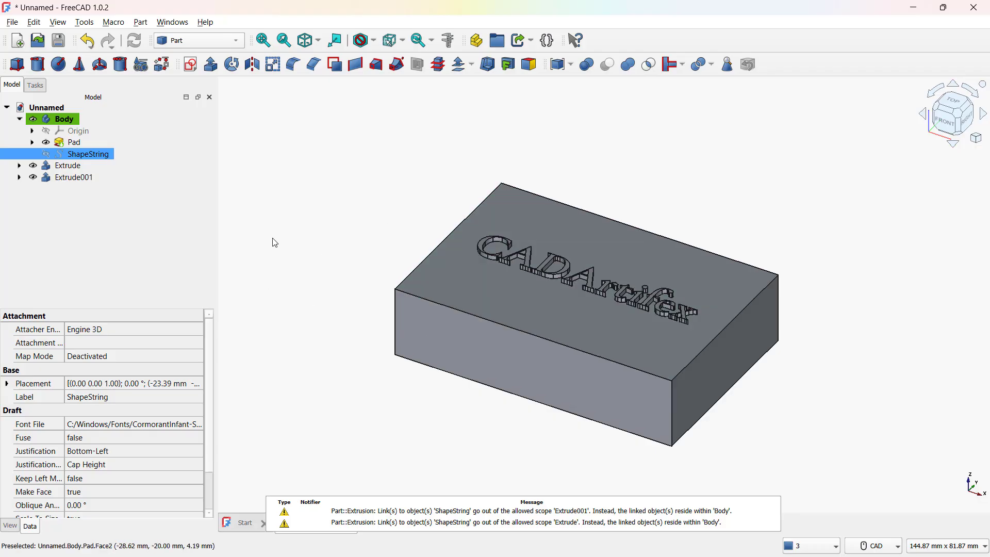
Step: Set the Extrude lettering's display mode to Shaded
click(65, 177)
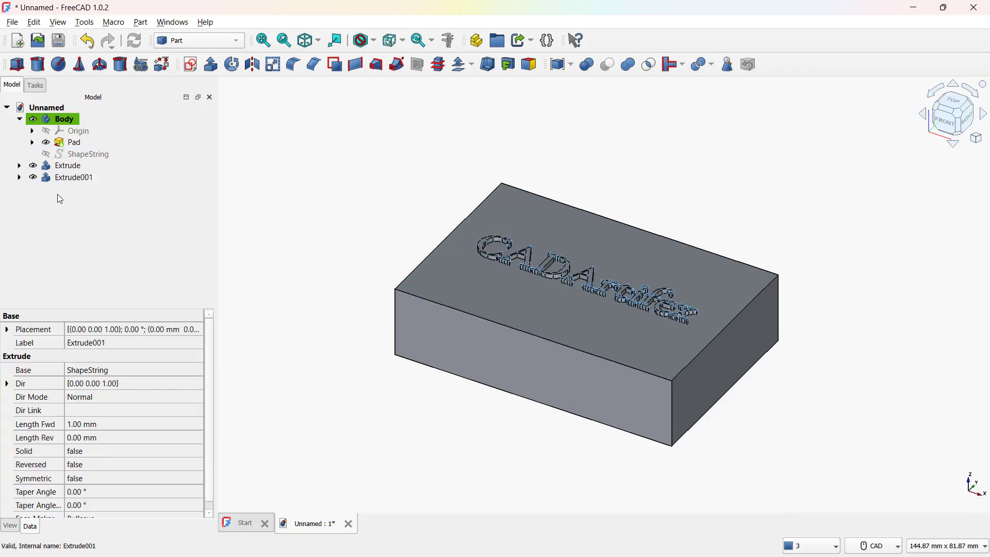
click(72, 166)
right_click(73, 169)
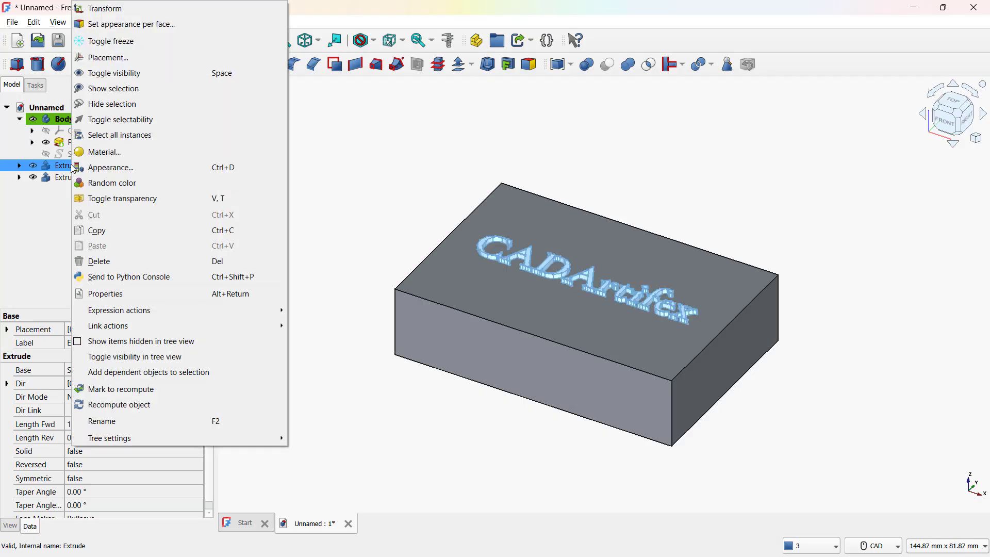
click(101, 168)
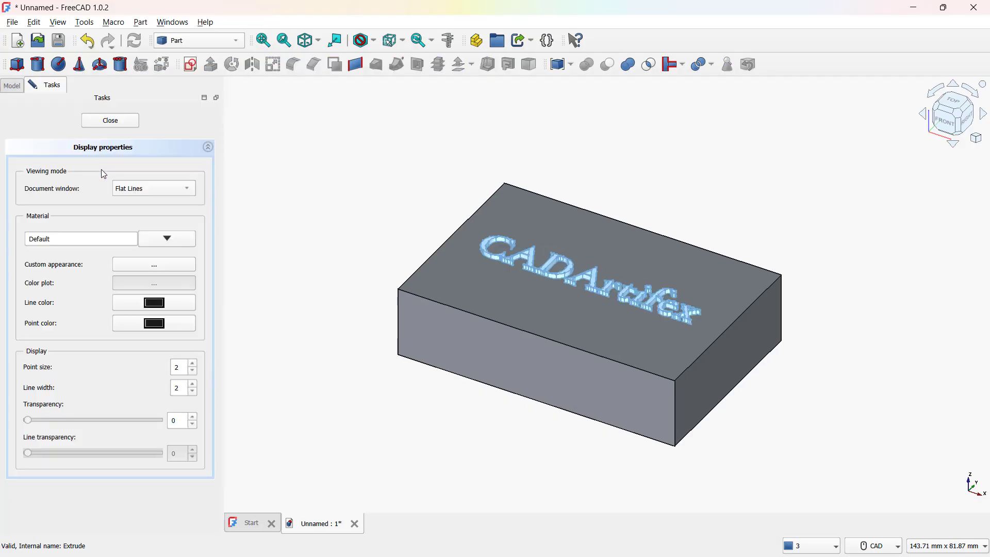
click(151, 191)
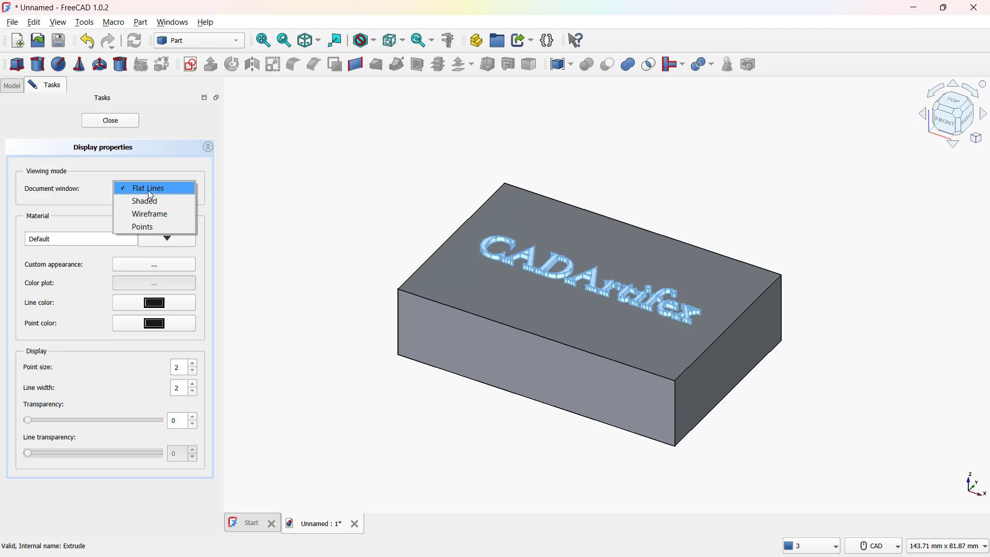
click(148, 201)
Step: Give the lettering orange emissive and ambient colours in a custom appearance
click(140, 264)
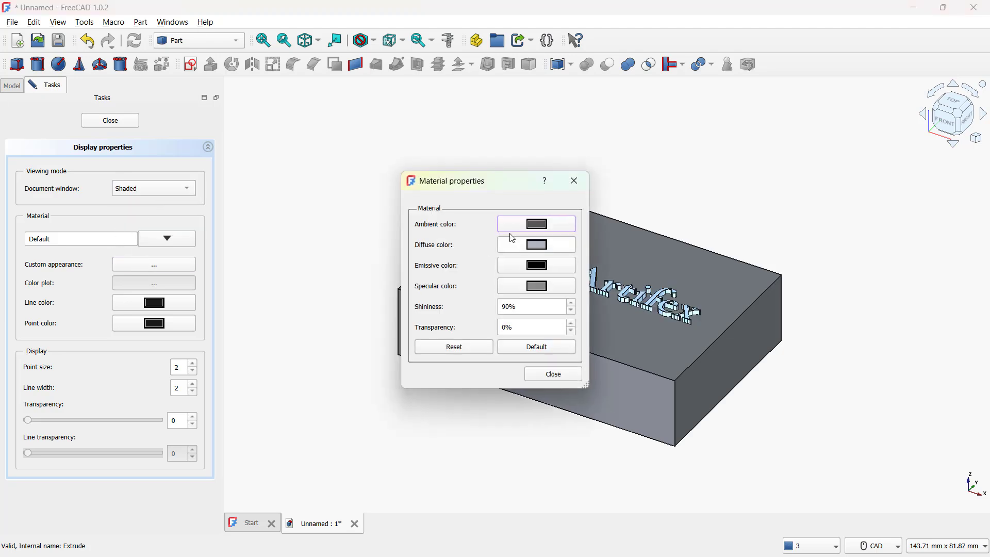
click(527, 261)
click(400, 234)
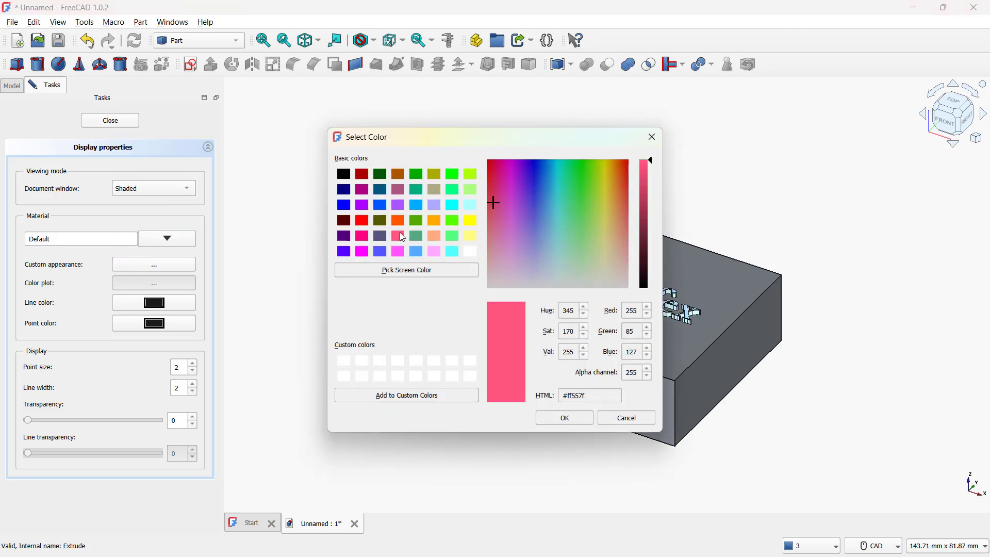
click(399, 222)
click(565, 418)
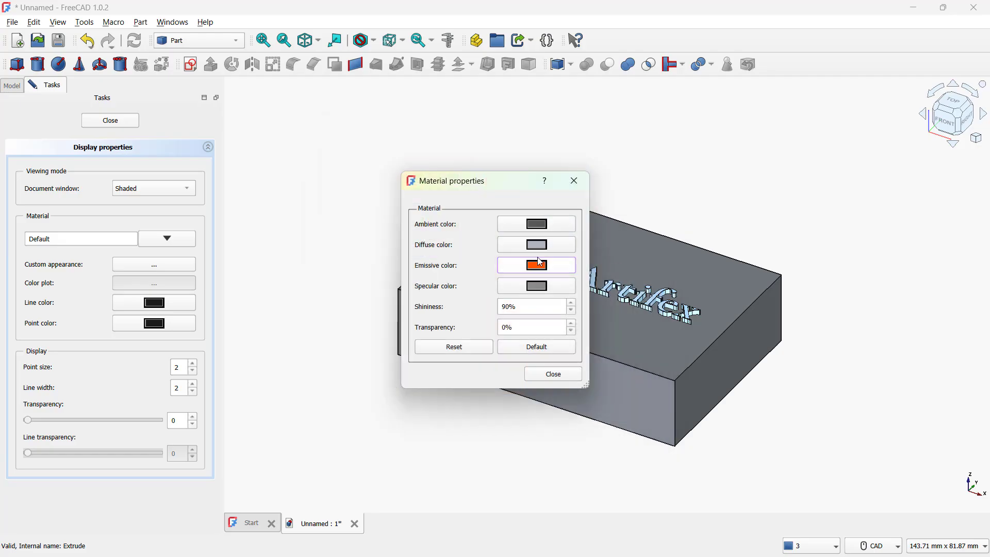
click(537, 225)
click(399, 223)
click(566, 417)
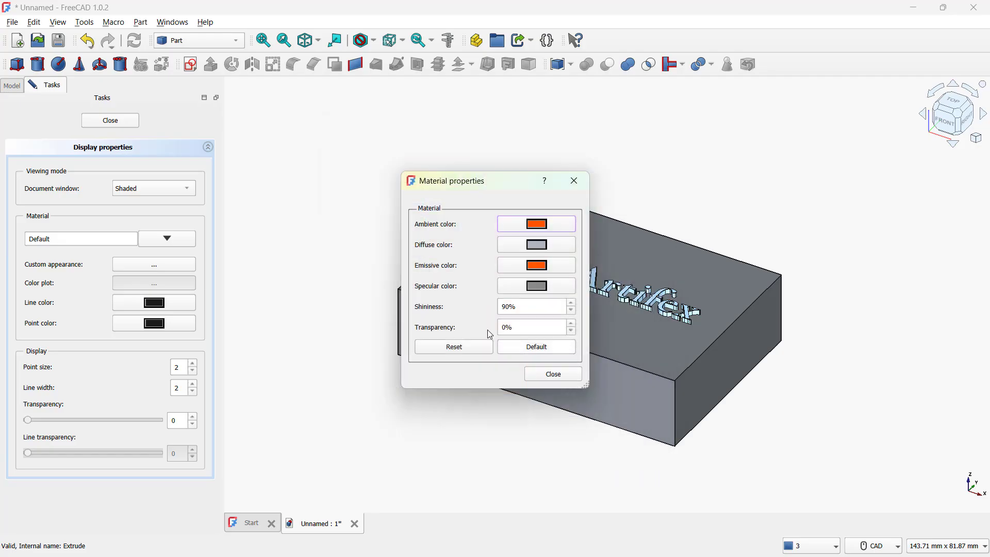
click(554, 374)
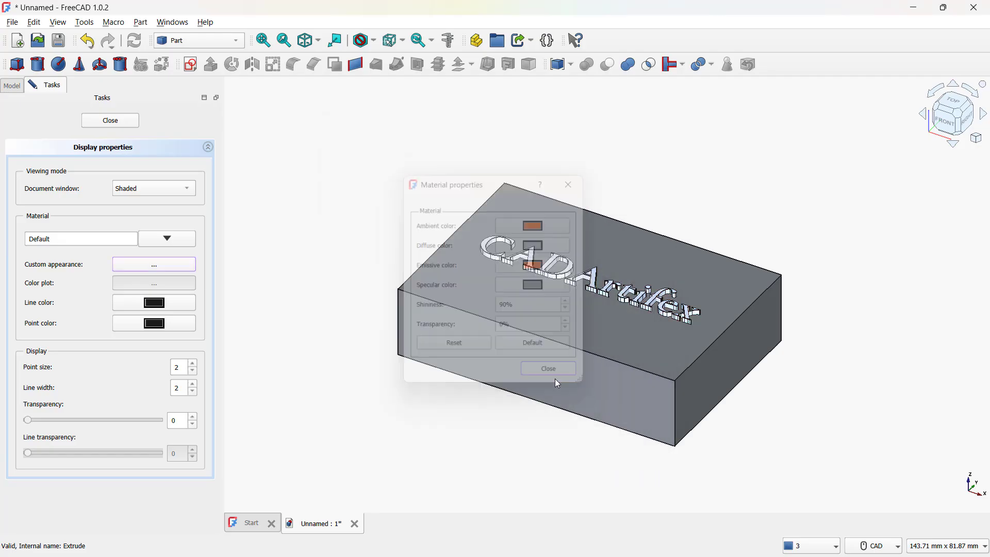
click(421, 407)
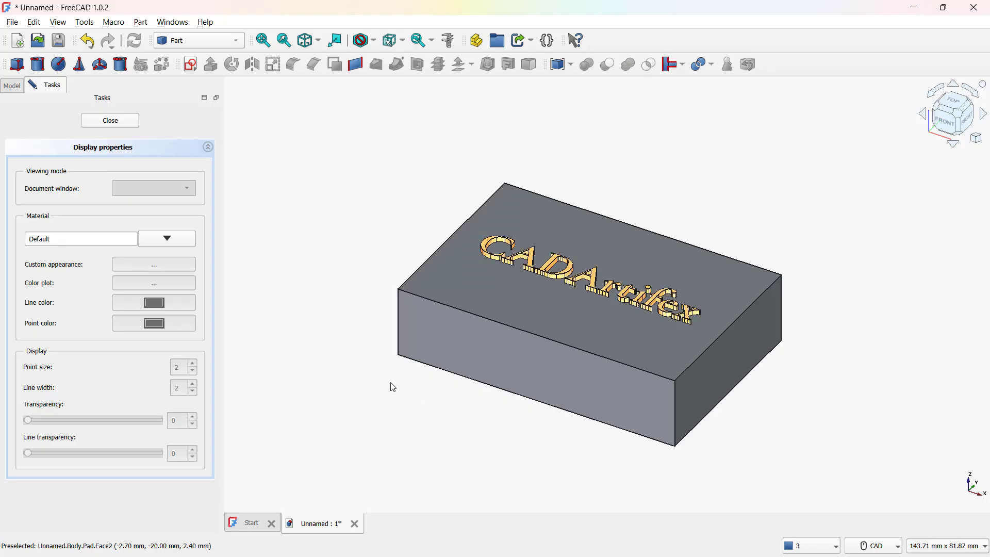
click(132, 131)
mouse_move(495, 393)
middle_down()
mouse_move(455, 397)
mouse_move(579, 404)
mouse_move(597, 364)
mouse_move(502, 365)
mouse_move(501, 411)
mouse_move(555, 420)
mouse_move(679, 400)
mouse_move(495, 411)
middle_up()
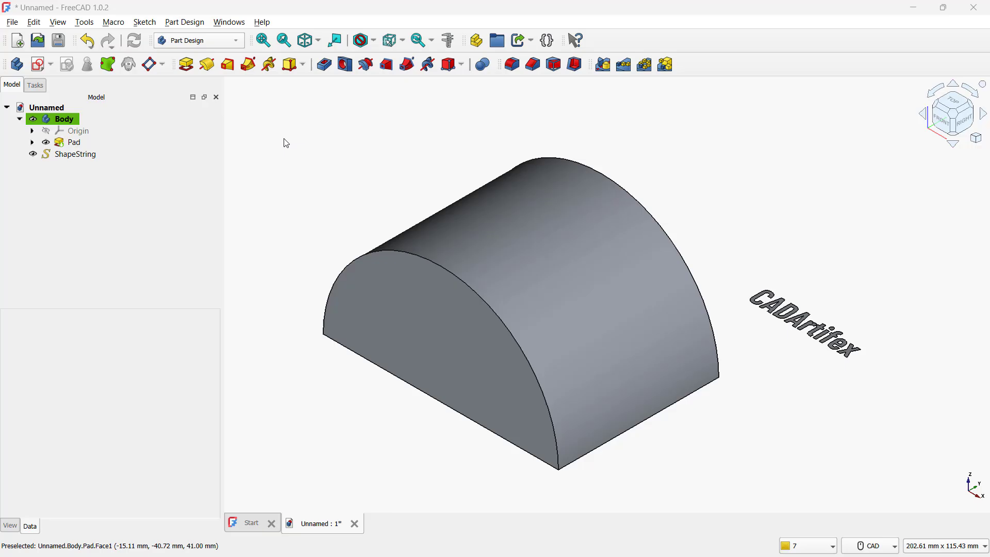
Step: In Draft, convert the ShapeString to Sketch001 and delete the original ShapeString
click(222, 40)
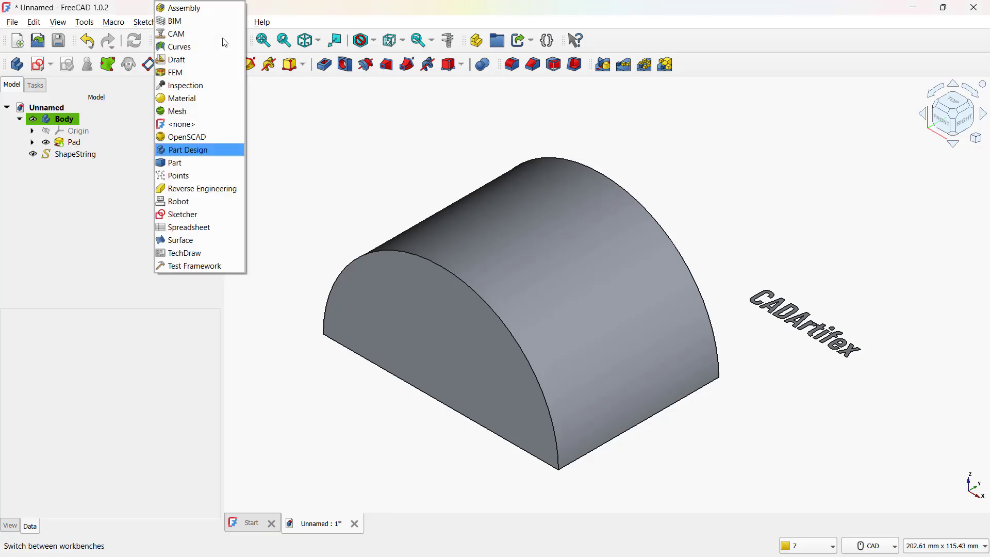
click(207, 60)
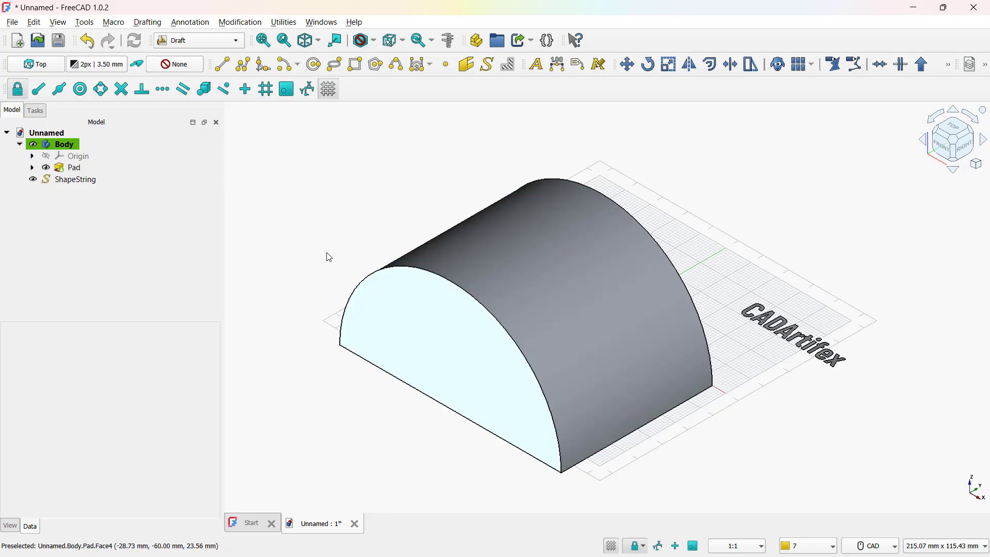
click(90, 180)
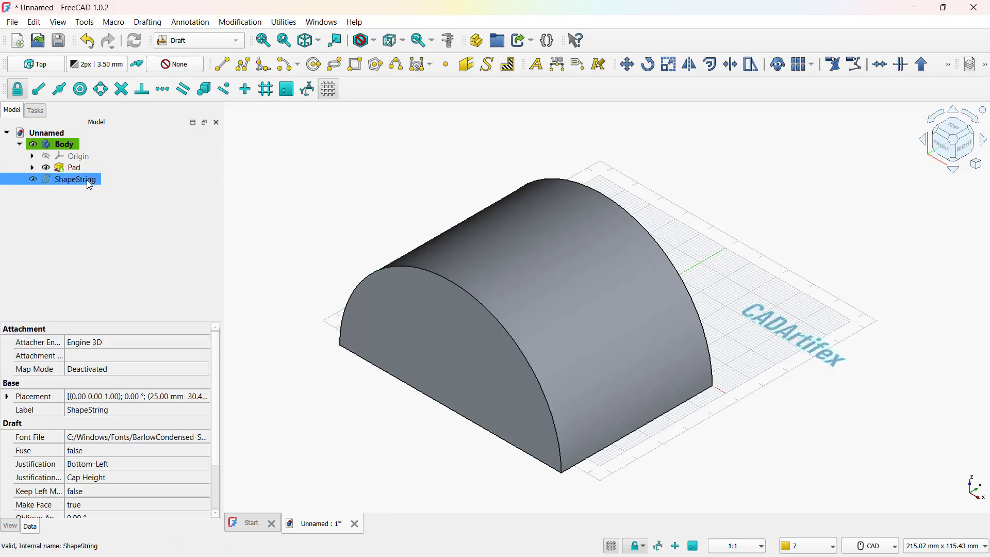
click(948, 65)
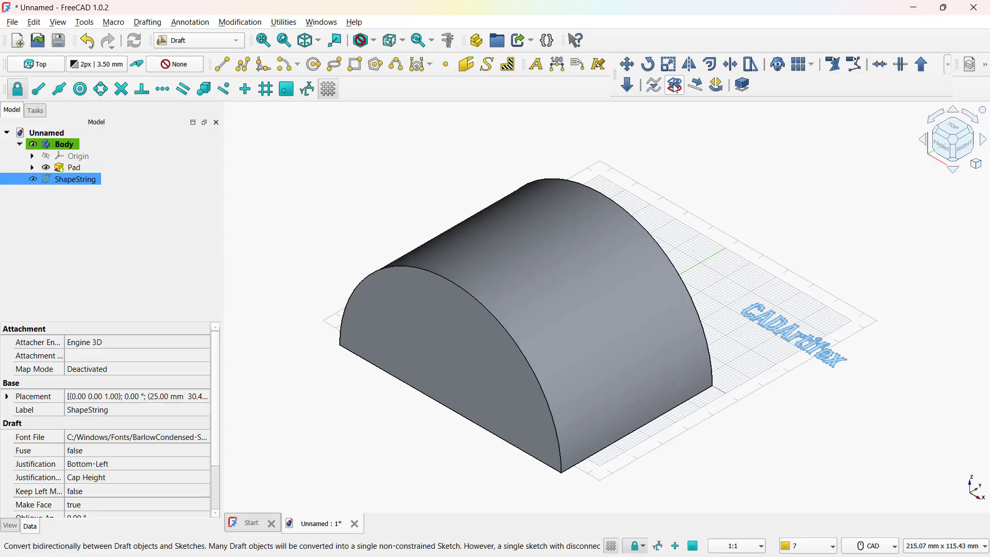
click(675, 86)
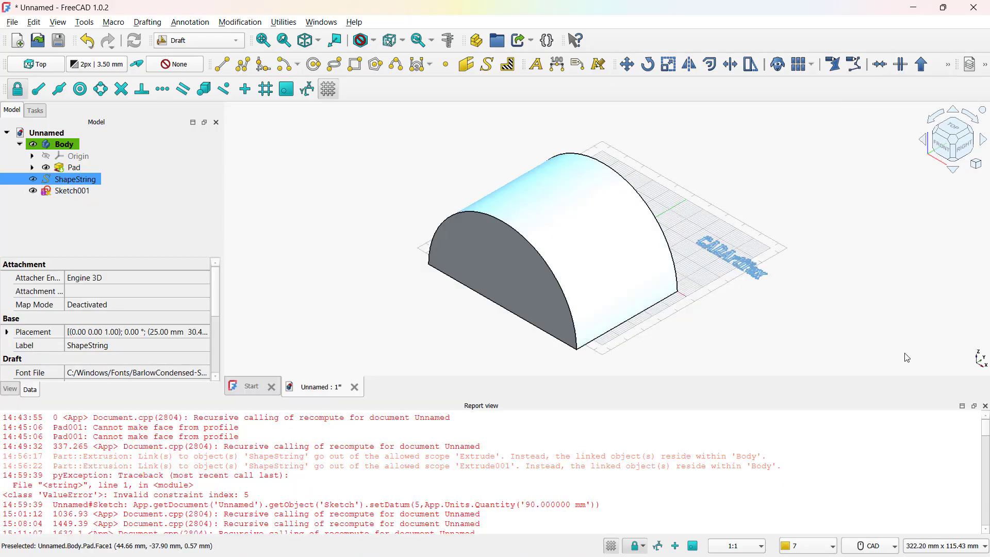
click(986, 406)
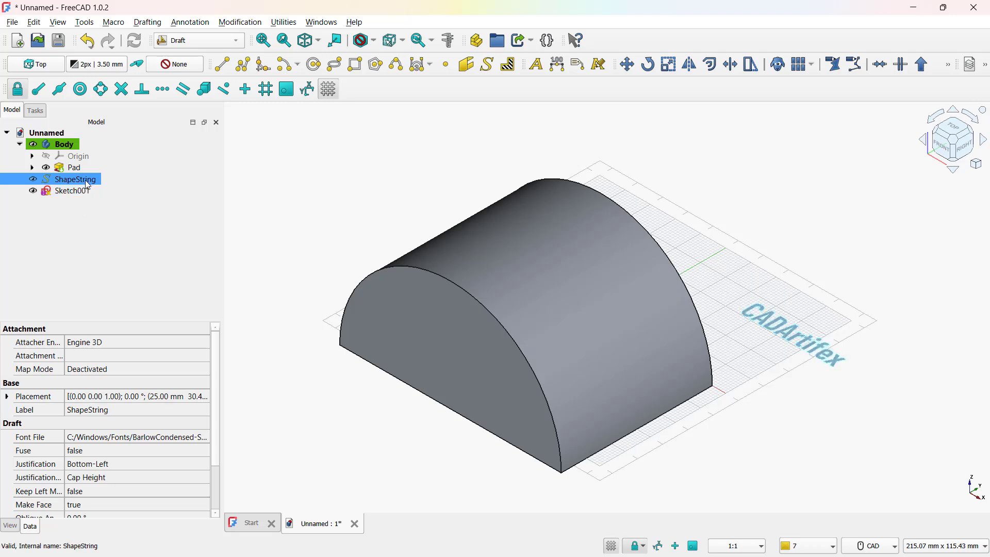
key(Delete)
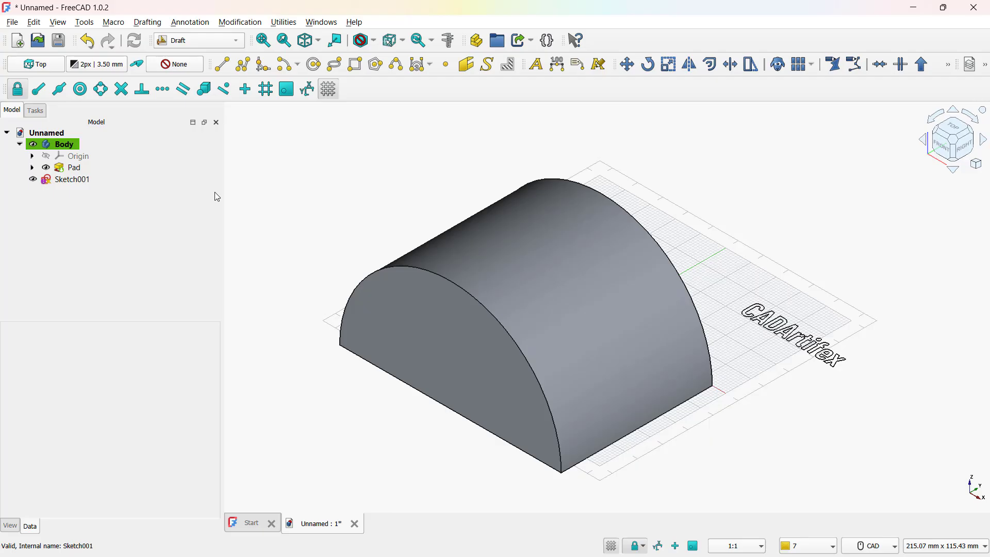
Step: In Part Design, attach Sketch001 to the half-cylinder's curved face using Inertia 2-3 mode
click(229, 42)
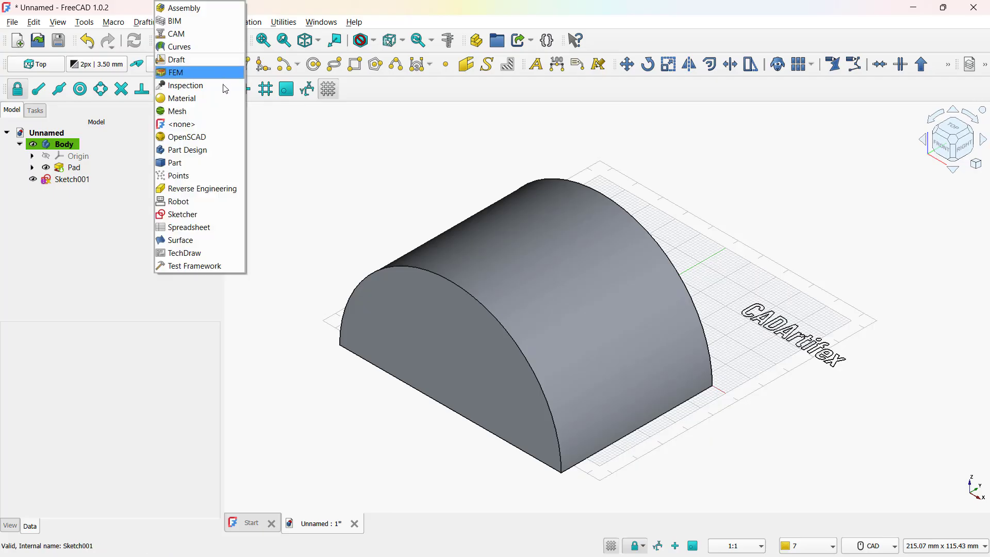
click(208, 150)
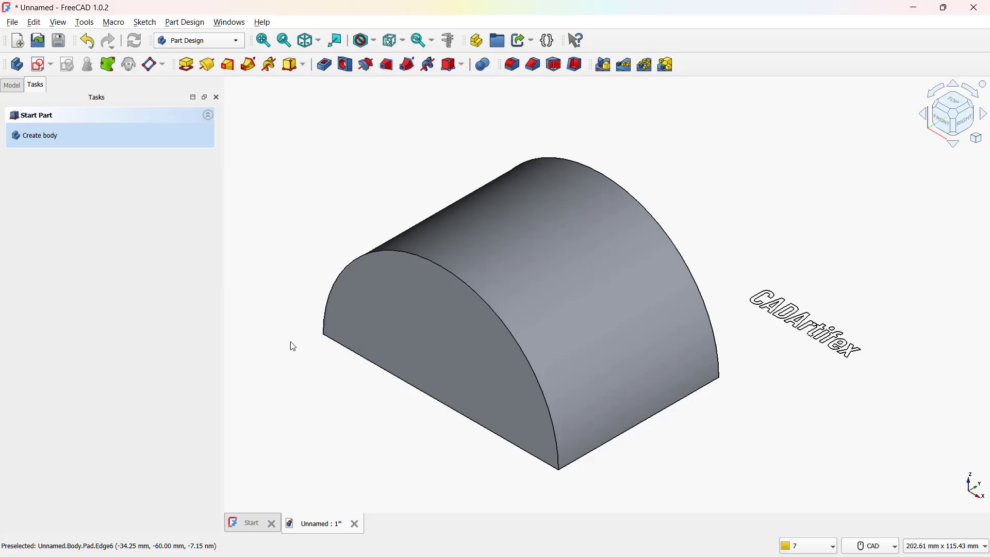
click(459, 245)
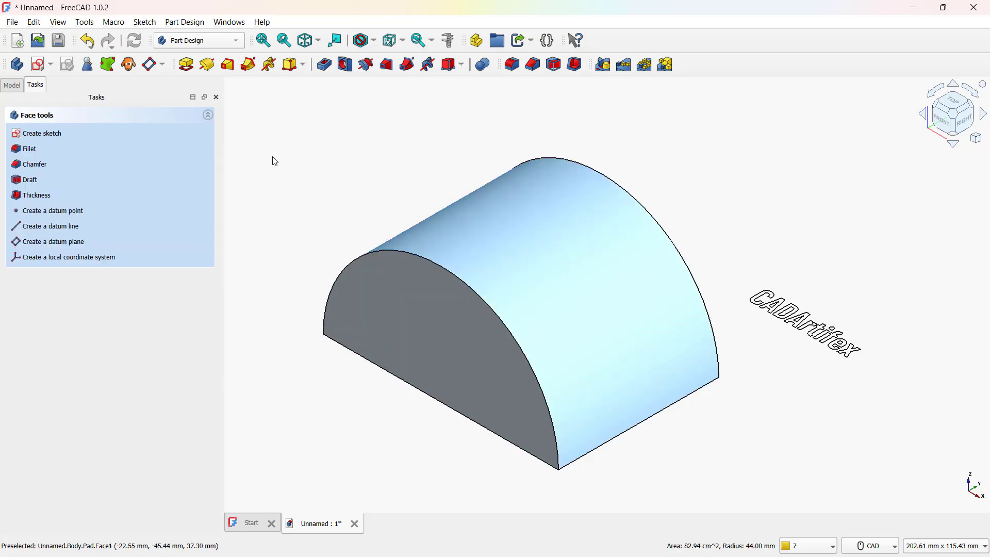
click(50, 64)
click(62, 97)
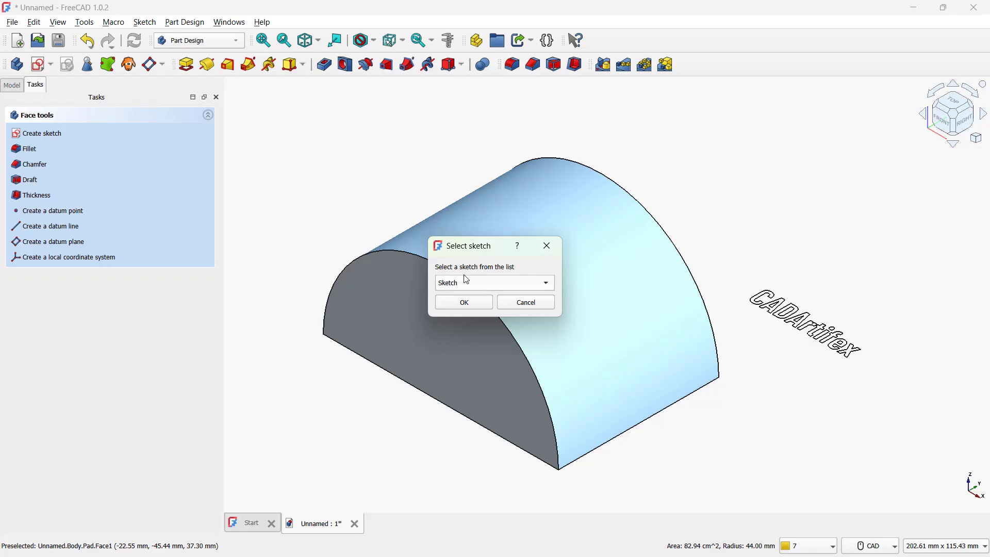
click(467, 280)
click(468, 294)
click(466, 304)
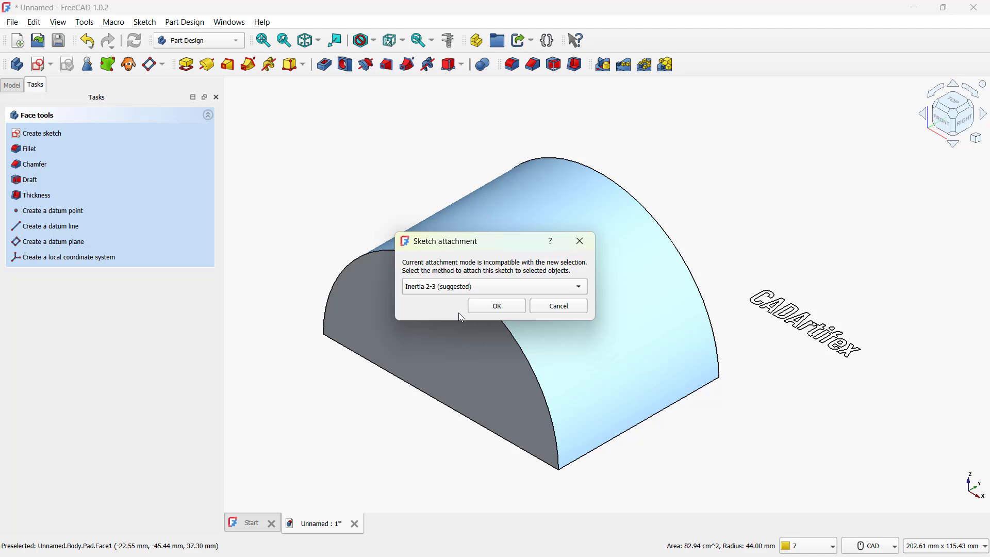
click(496, 307)
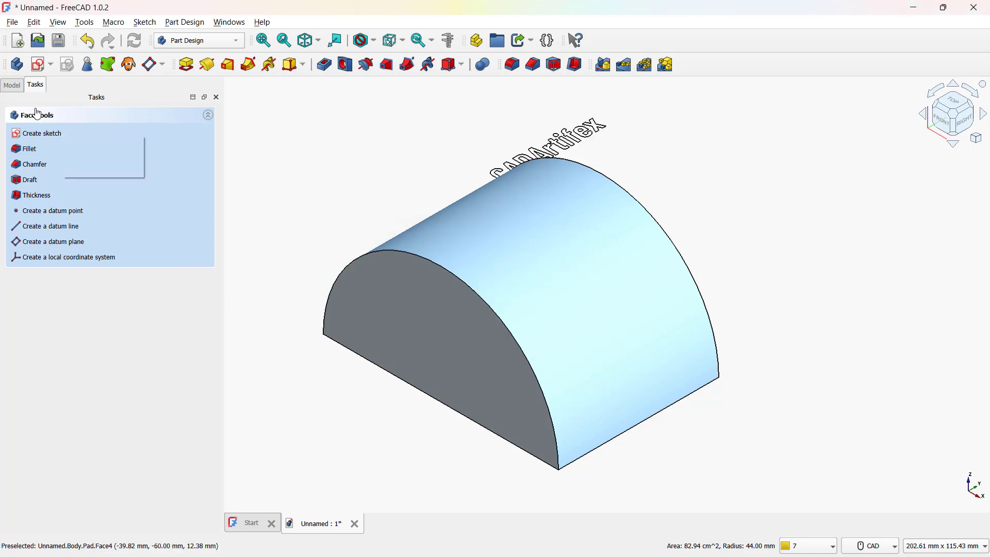
Step: Draw a roughly 55.86 × 25.33 mm rectangle around the text in Sketch001 and close it
click(14, 86)
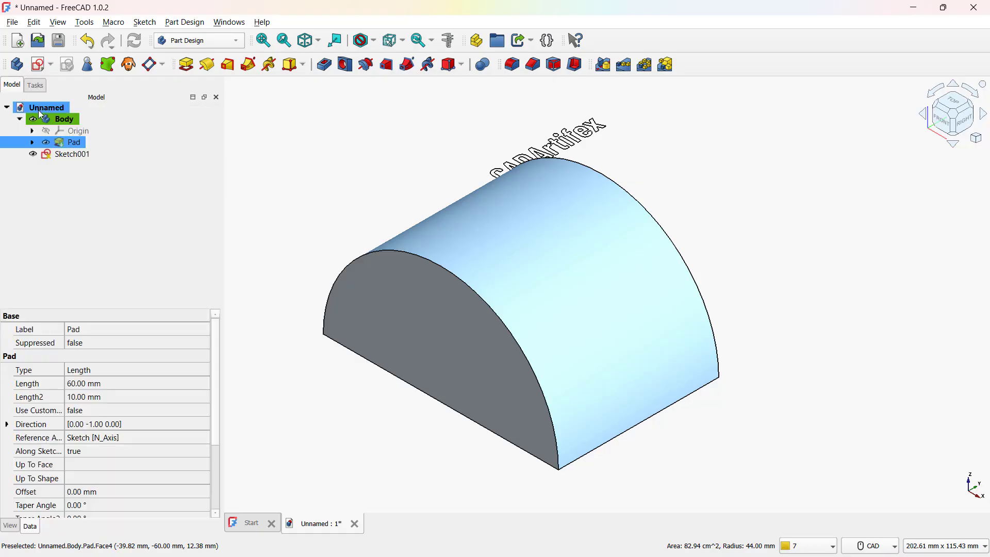
click(83, 154)
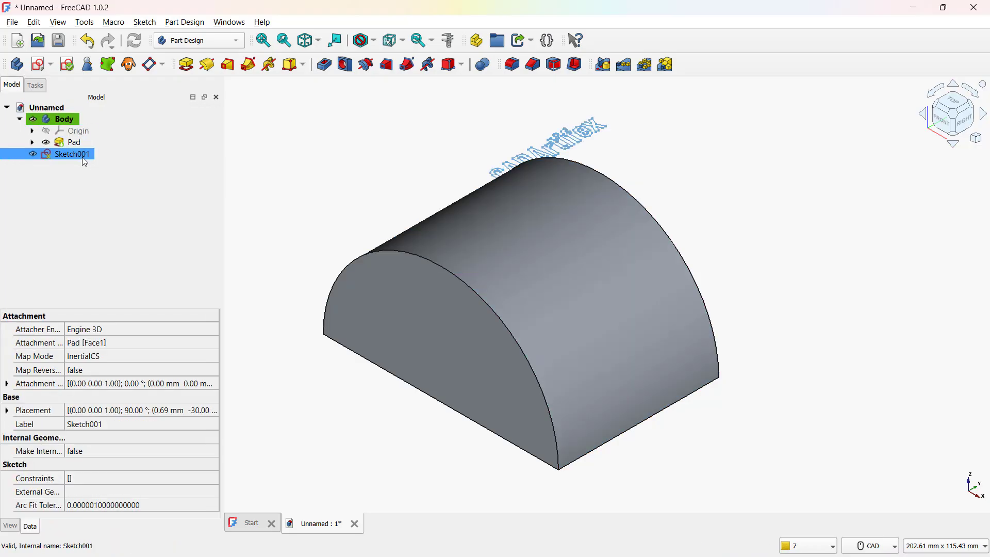
double_click(83, 155)
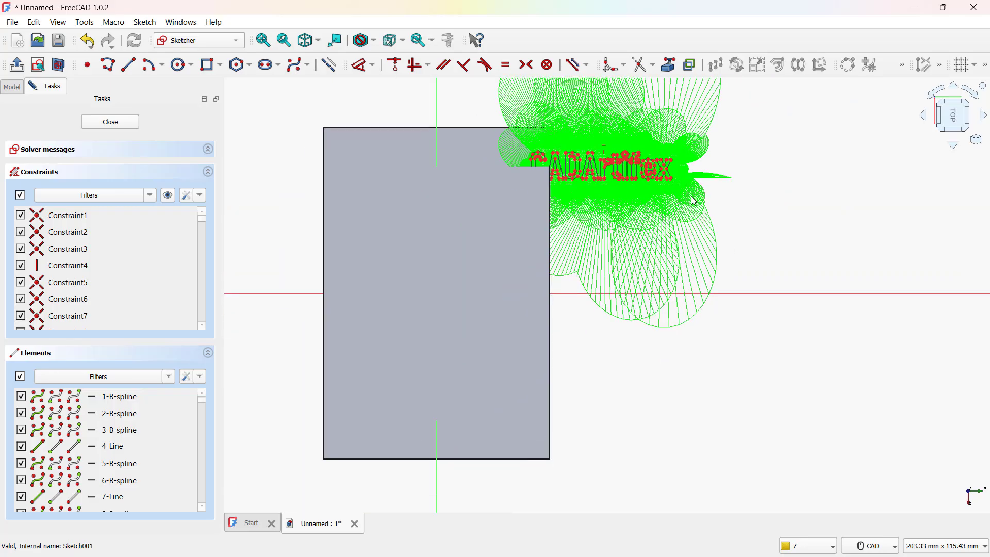
click(209, 65)
click(505, 117)
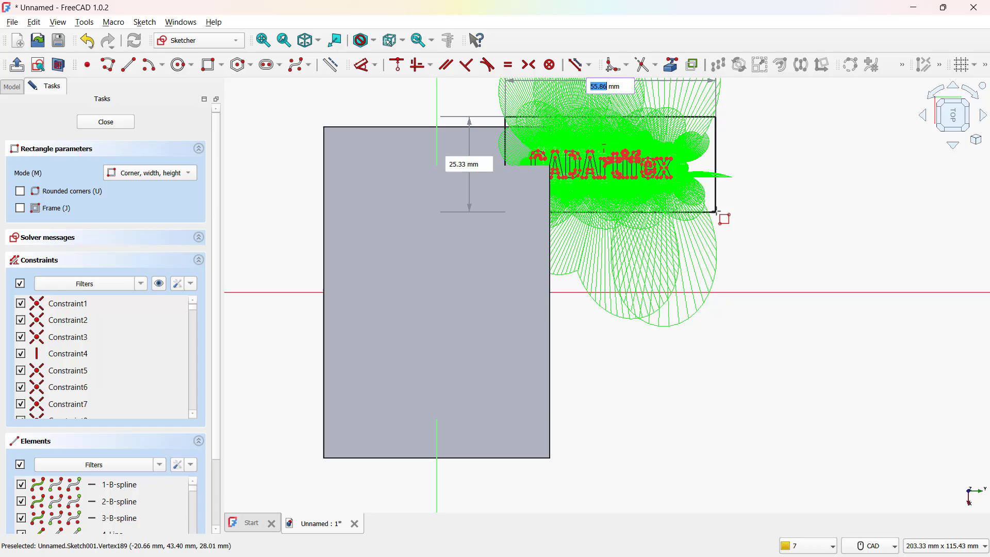
click(716, 212)
click(124, 128)
middle_drag(369, 196, 342, 196)
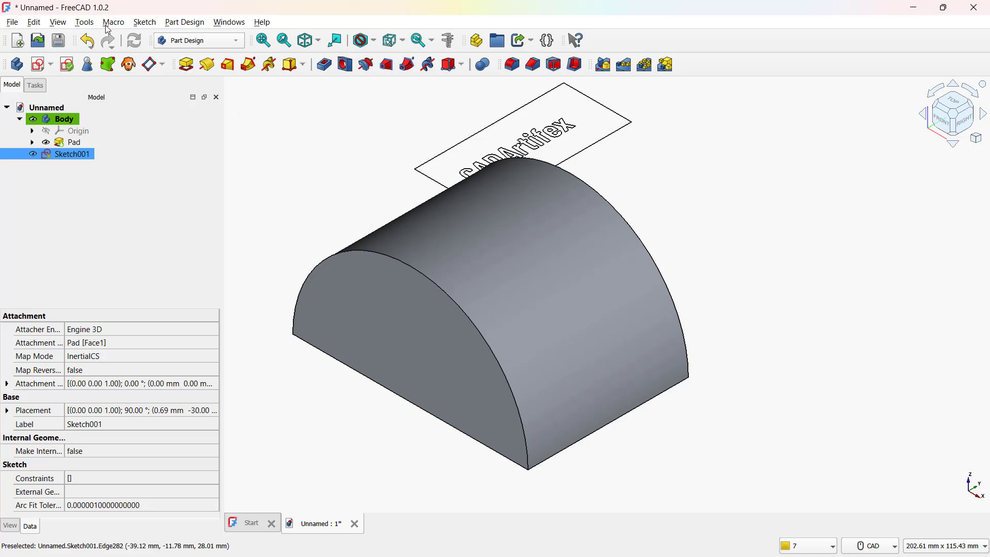
click(86, 22)
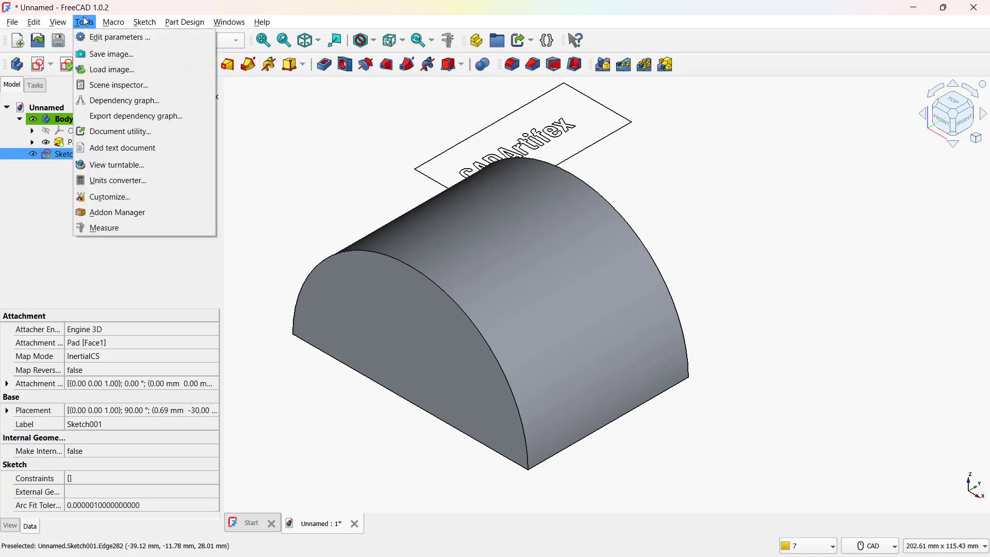
click(149, 212)
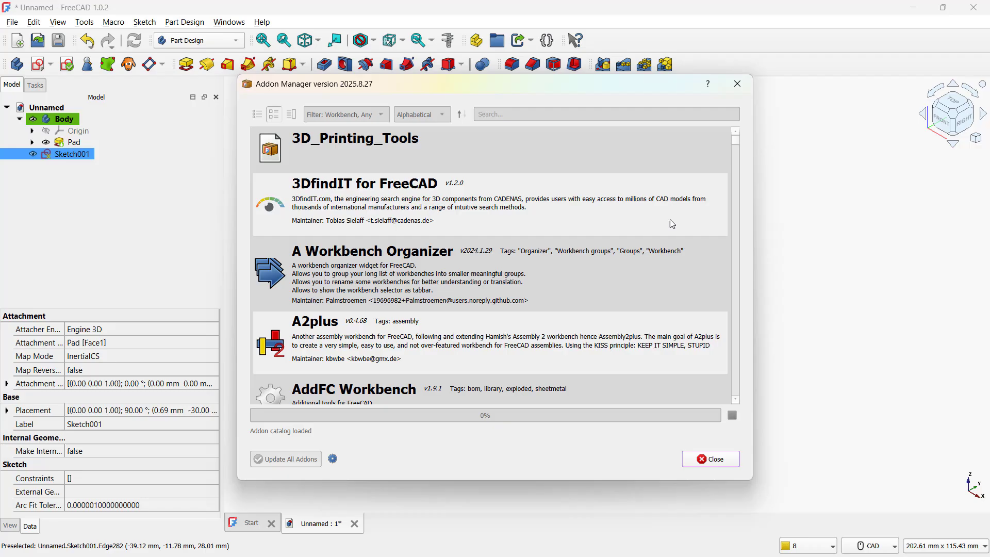
scroll(735, 147, down, 3)
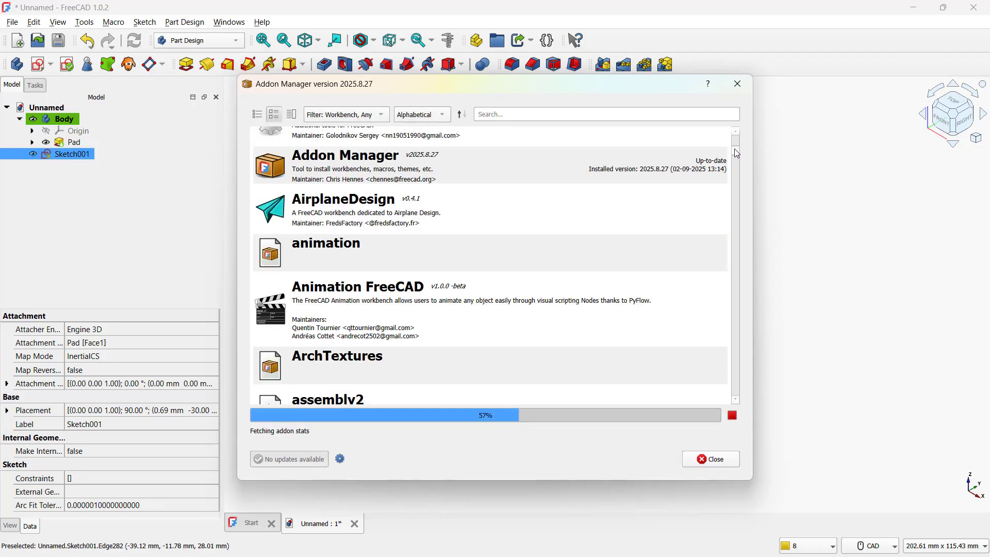
scroll(736, 172, down, 3)
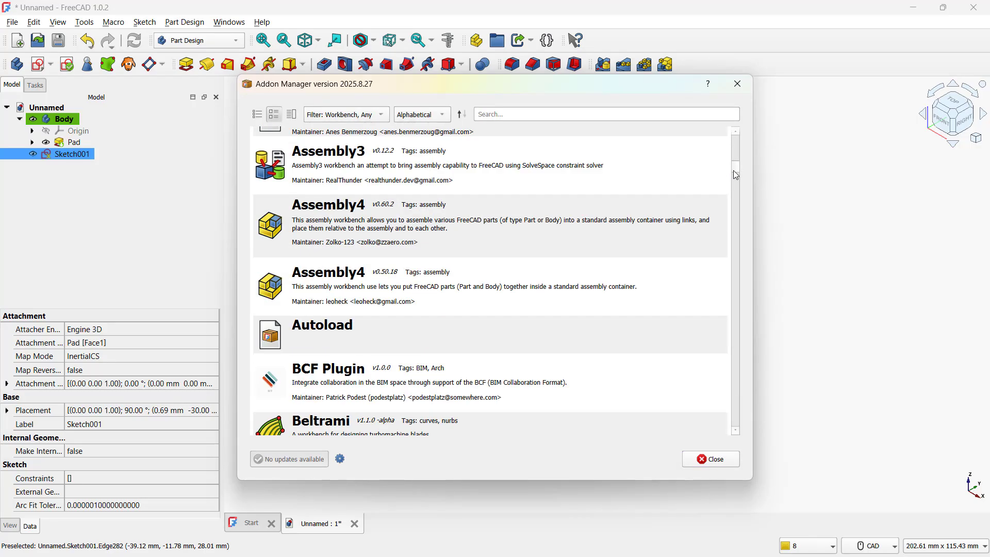
scroll(735, 175, down, 10)
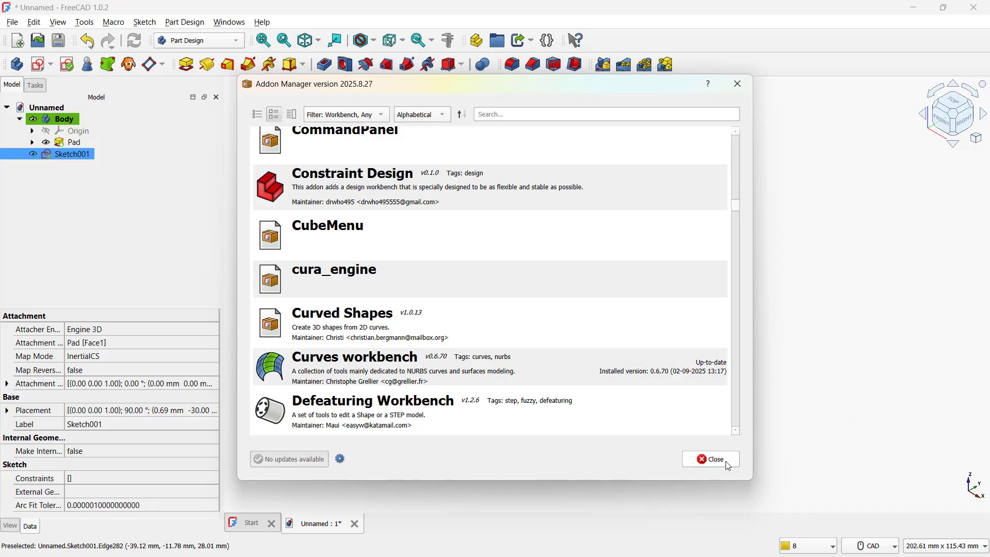
click(712, 459)
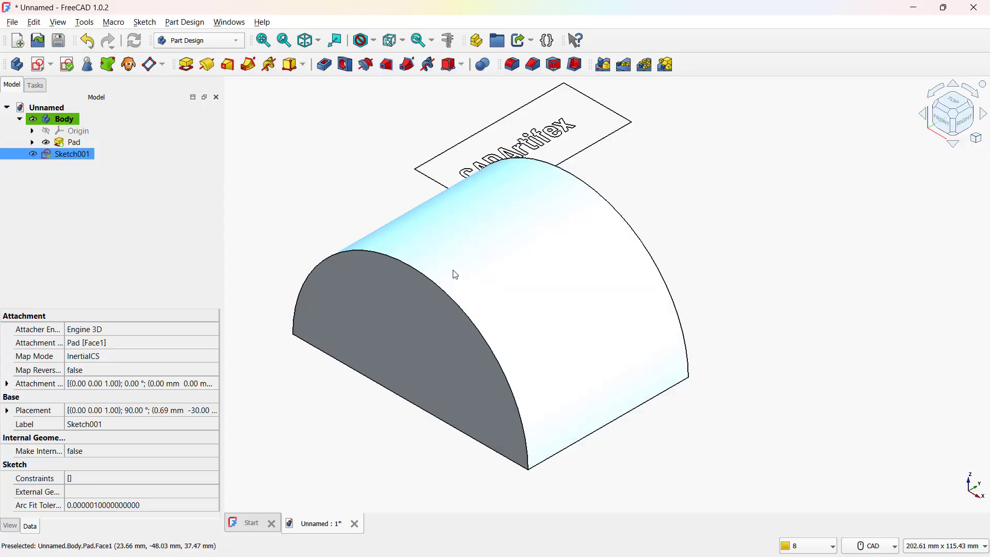
Step: In the Curves workbench, apply Sketch on surface to Sketch001 to wrap the lettering
click(214, 42)
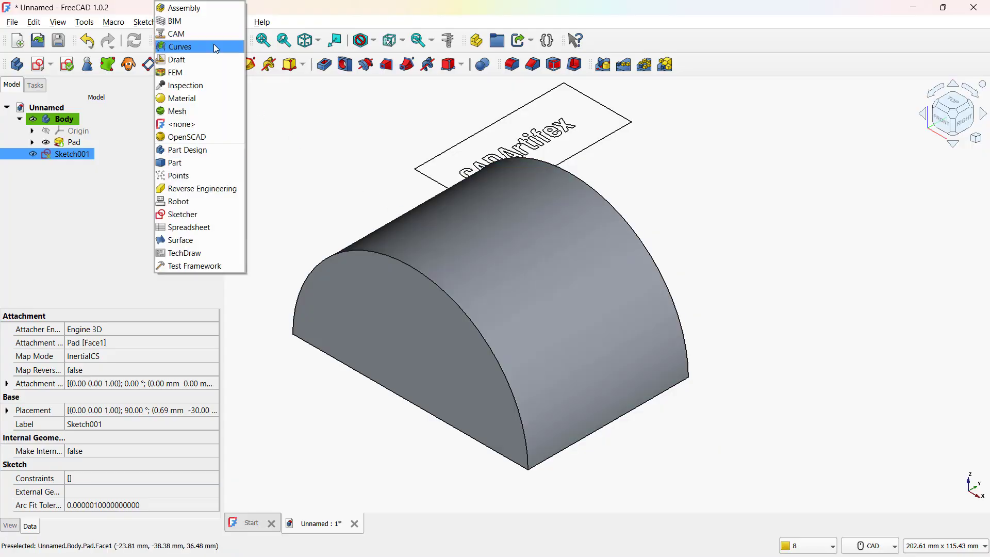
click(214, 45)
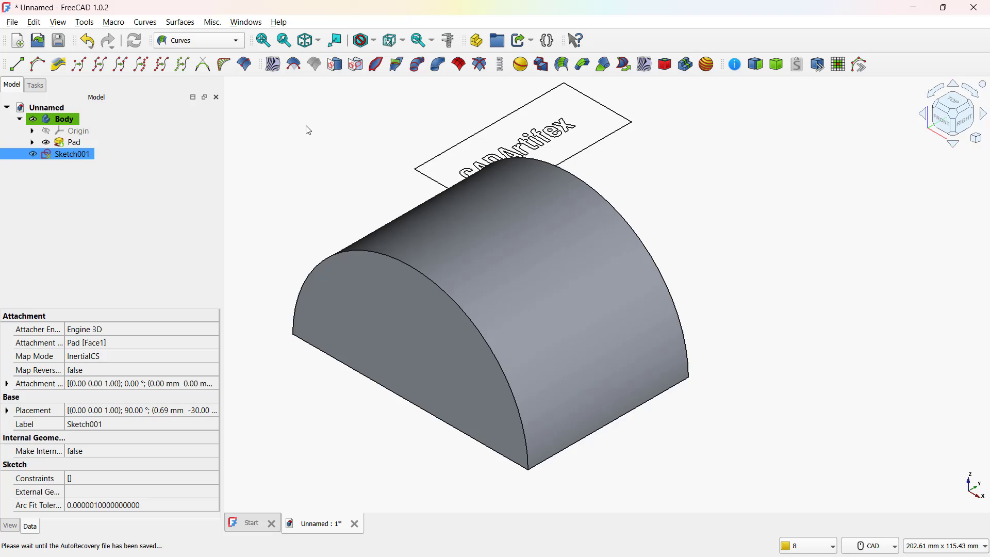
click(80, 155)
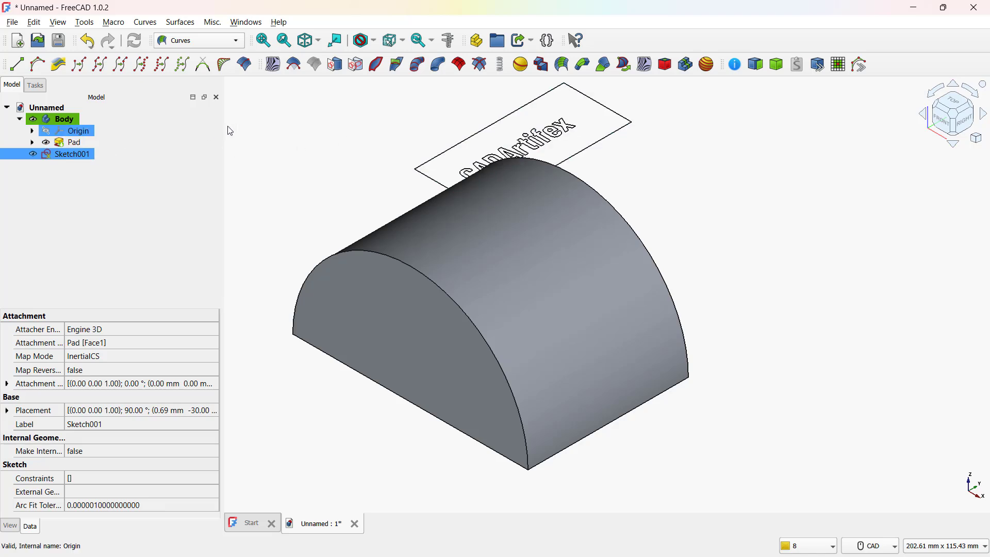
click(342, 70)
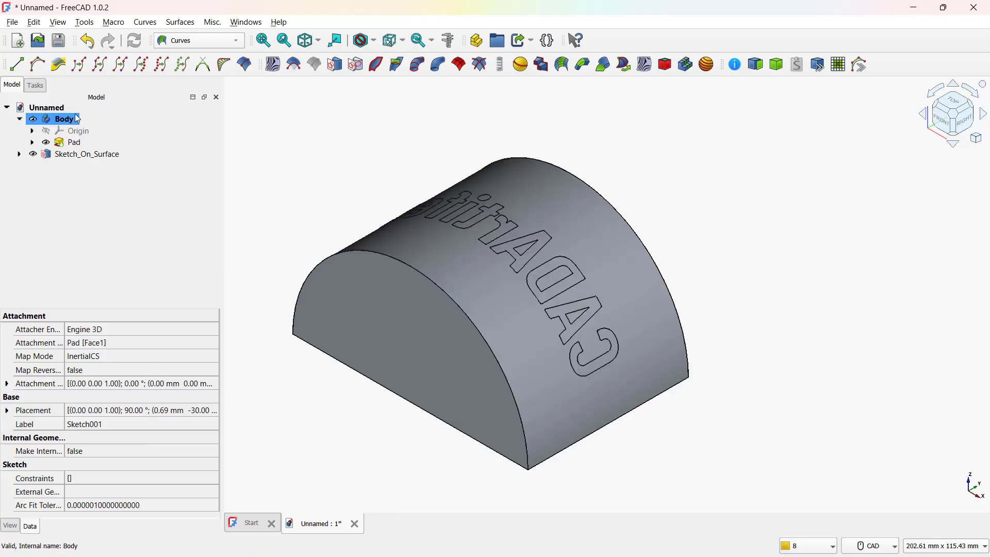
Step: Set Sketch_On_Surface's Reverse U property to true so the CADArtifex text reads correctly
click(80, 155)
click(84, 488)
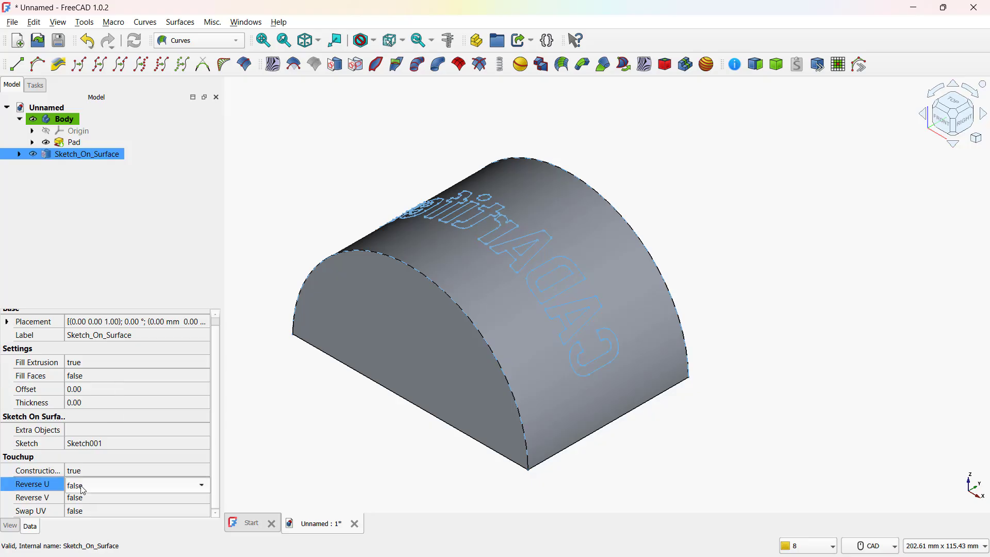
click(84, 487)
click(83, 501)
Step: Give the mapped text a Thickness of 0.50 and set Fill Faces to true
click(80, 402)
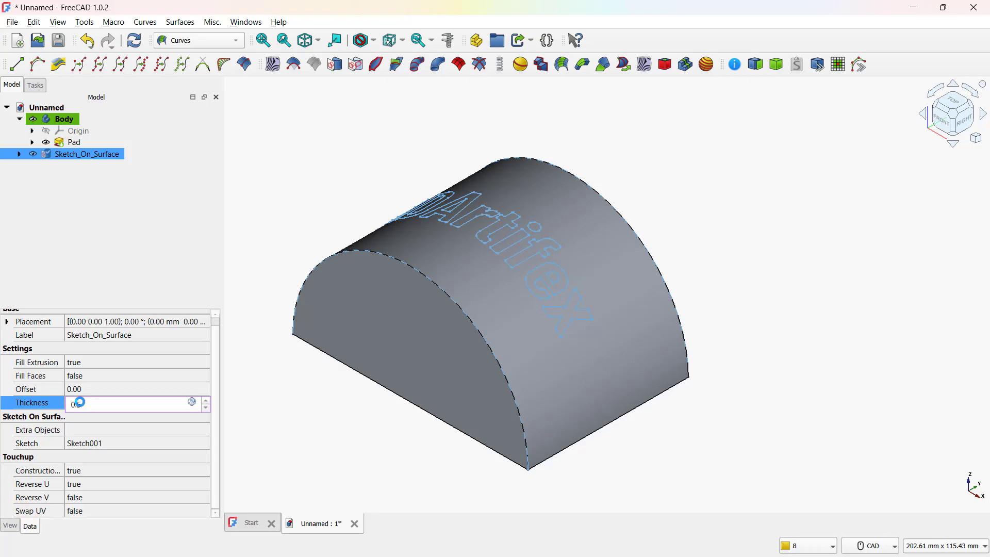
click(93, 376)
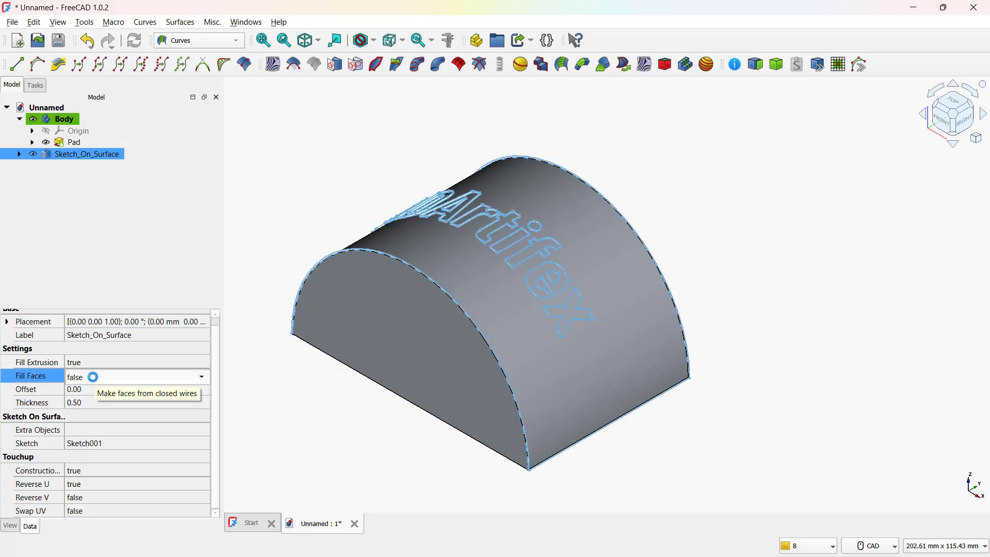
click(95, 380)
click(102, 402)
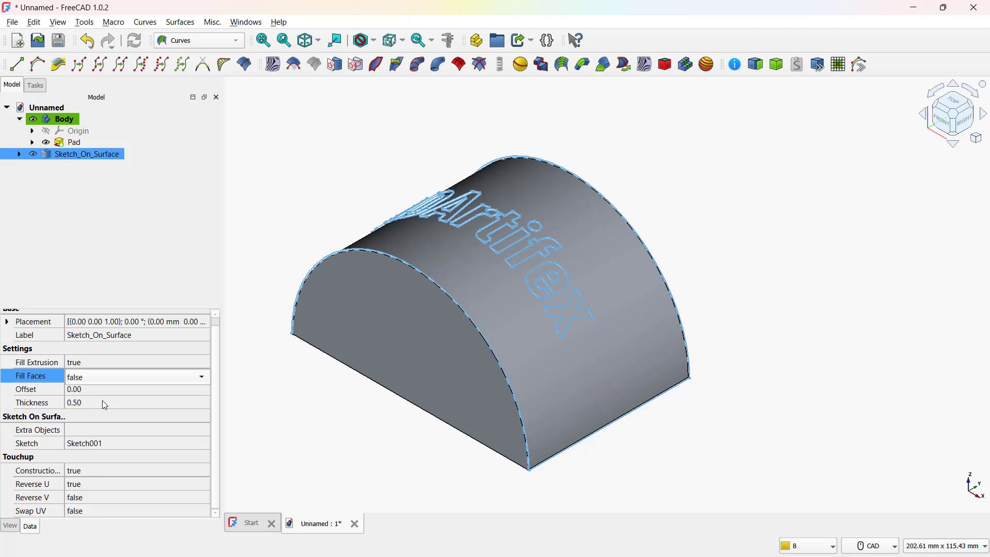
middle_drag(327, 413, 562, 438)
click(371, 425)
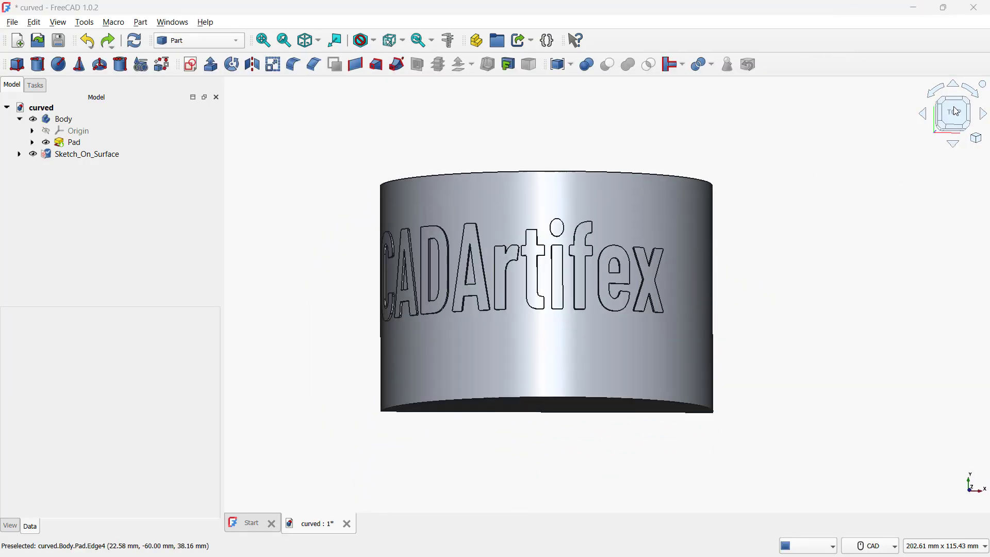
Step: Switch to an isometric view and set the Sketch_On_Surface lettering's custom ambient colour to orange
click(973, 129)
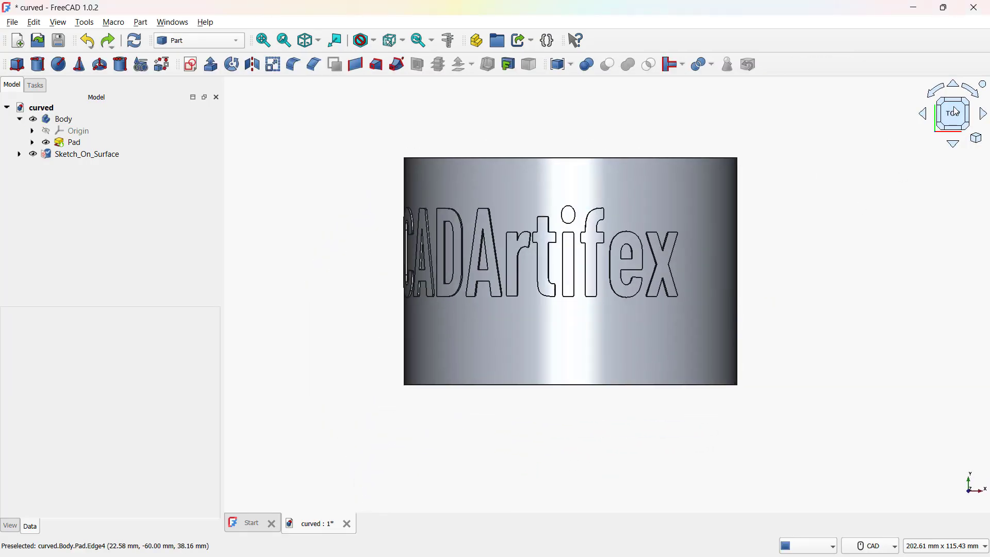
click(976, 137)
click(871, 181)
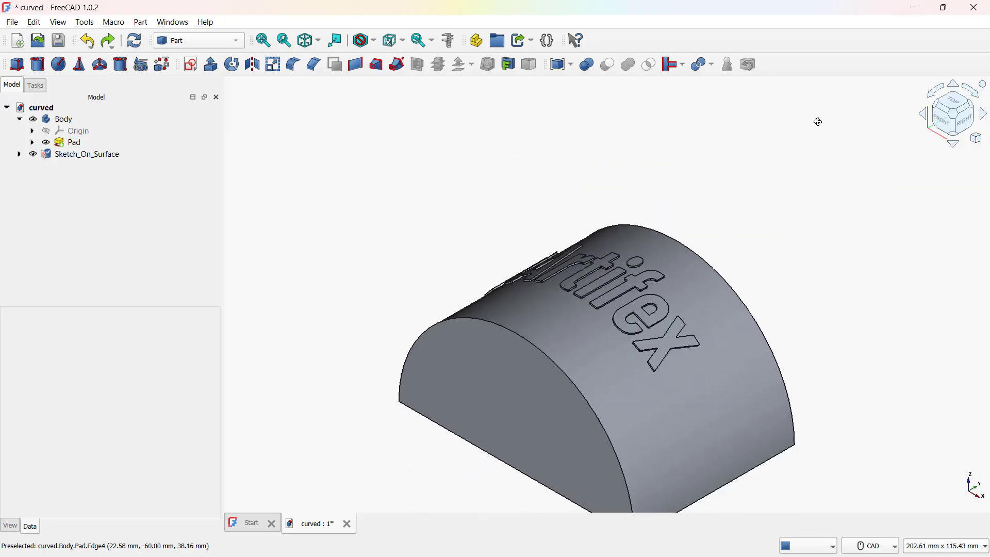
click(80, 154)
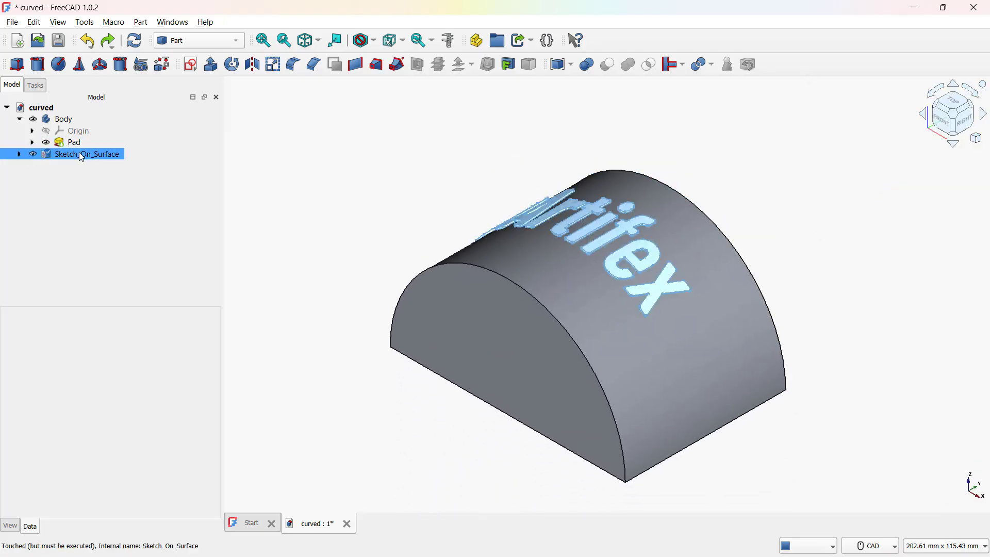
right_click(80, 155)
click(117, 167)
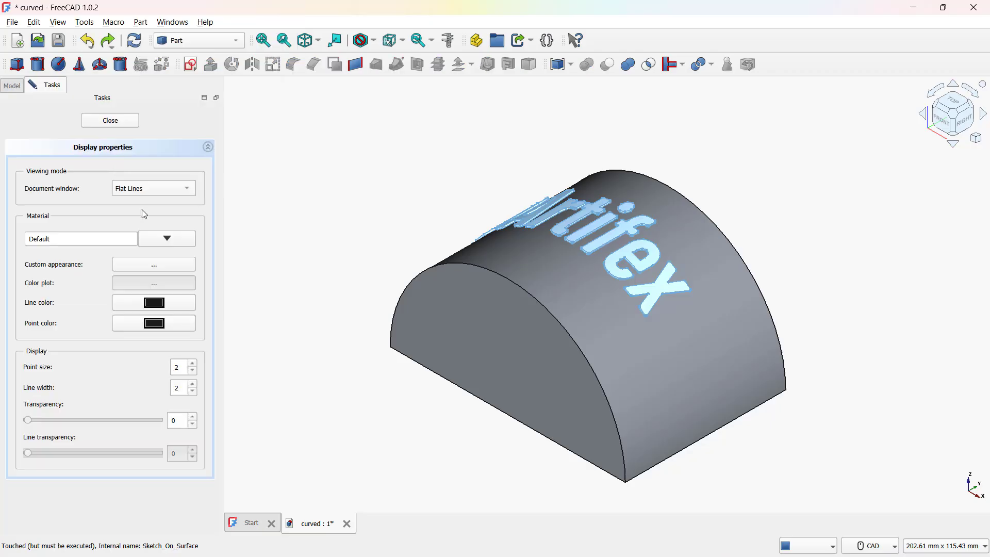
click(156, 267)
click(556, 222)
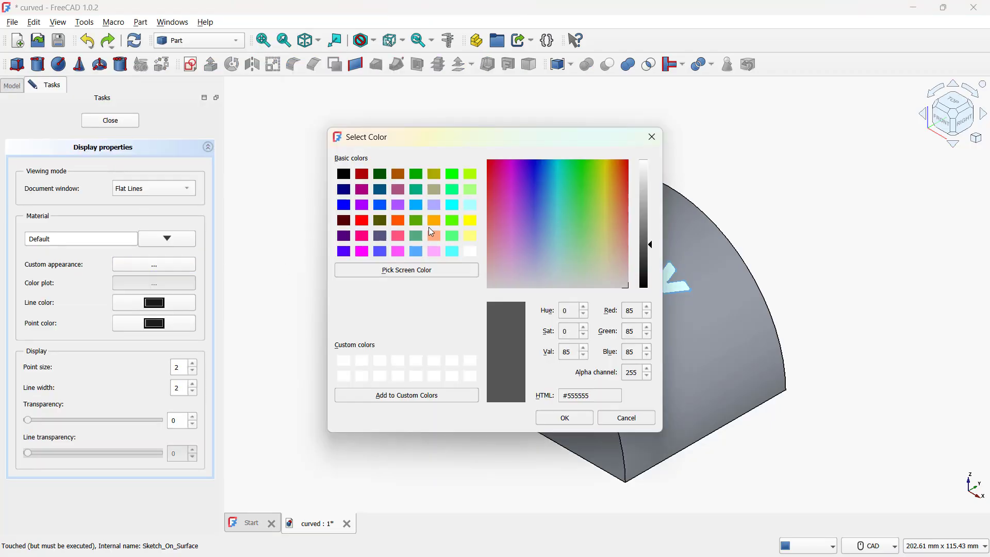
click(394, 221)
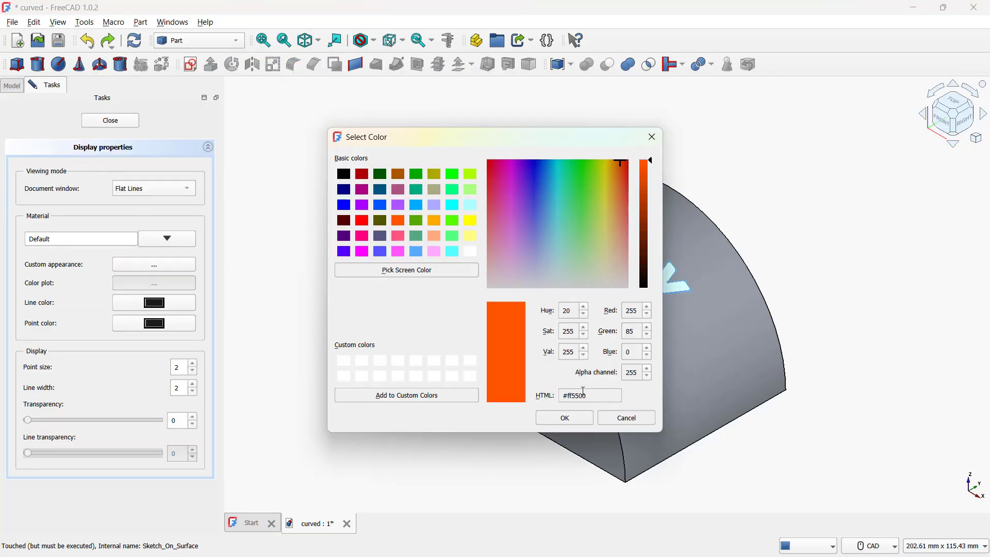
click(567, 418)
Step: Set the lettering's emissive colour to orange #ff5500 and close the appearance settings
click(530, 262)
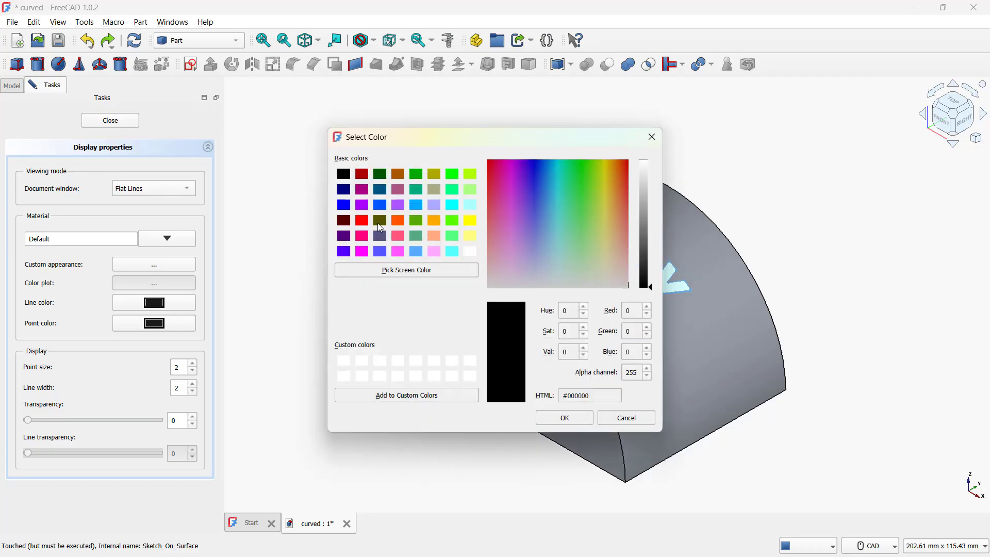
click(398, 221)
click(565, 416)
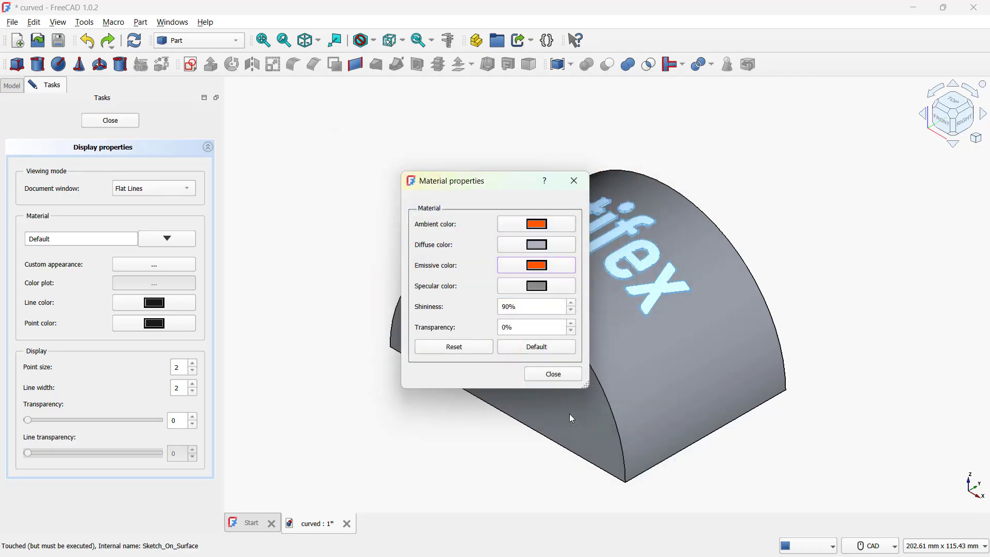
click(553, 374)
click(110, 120)
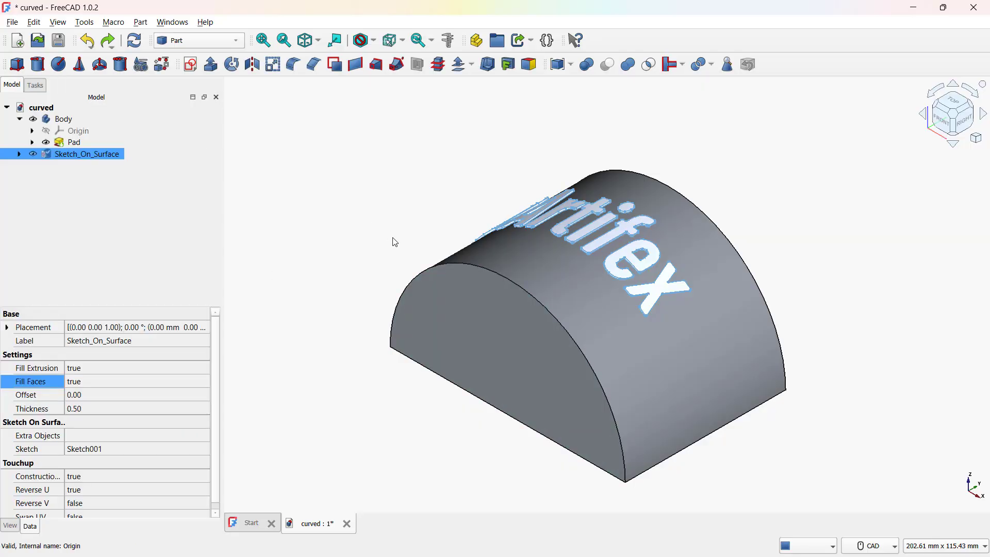
click(395, 242)
middle_drag(397, 243, 844, 137)
right_click(840, 134)
click(903, 175)
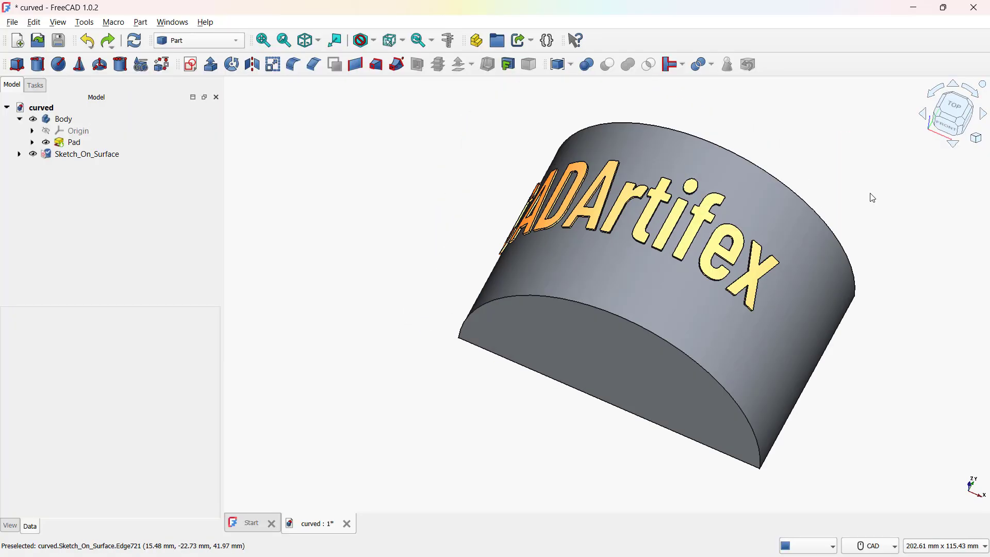